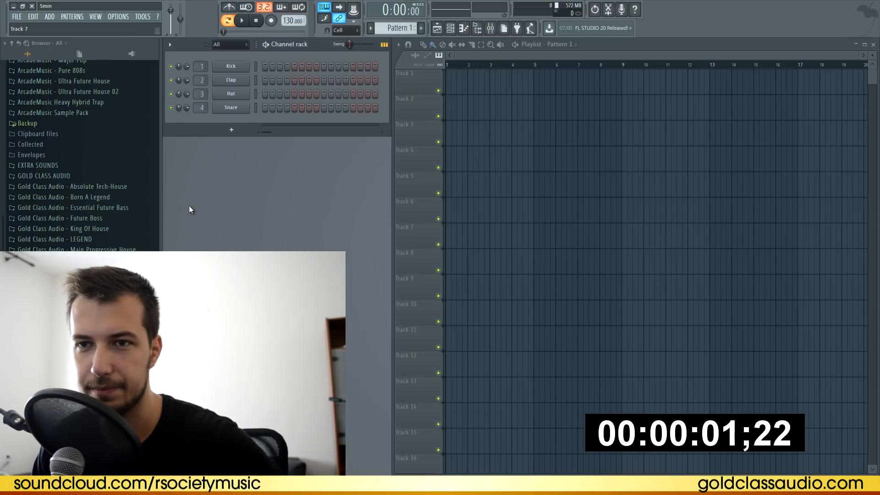
Load the GCAFB Kick 19 one-shot from the Gold Class Audio - Future Boss pack into the Kick channel
left_click(103, 220)
left_click(48, 282)
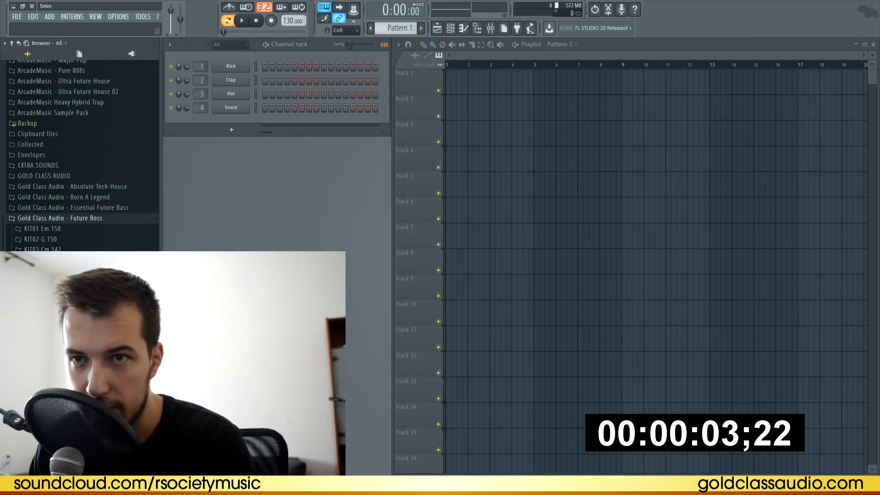
left_click(41, 315)
scroll(83, 156, "down", 4)
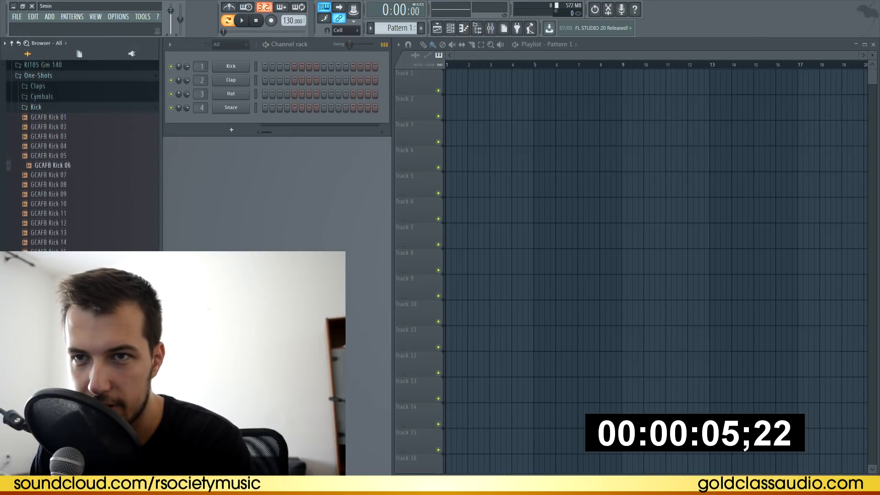
left_click_drag(52, 288, 233, 68)
Load GCAFB Clap 20 into the Snare channel, and place a kick on step 1 and a clap on step 9
left_click(50, 105)
left_click(52, 127)
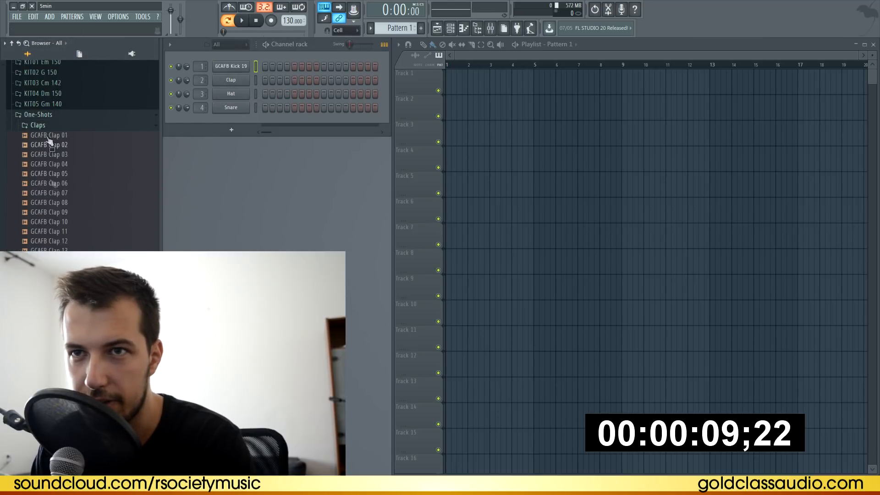
left_click_drag(46, 317, 234, 110)
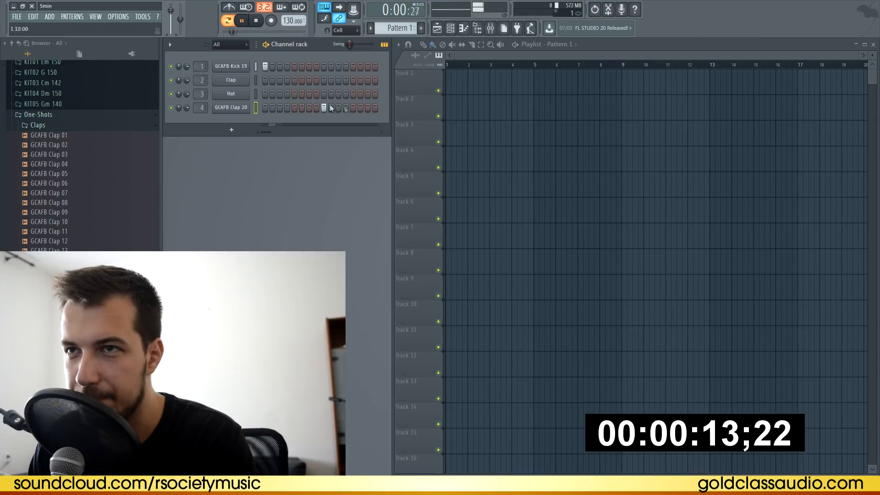
Widen the channel rack to show more steps, play the beat, and set the project tempo to 150 BPM
left_click_drag(389, 91, 595, 91)
key("space")
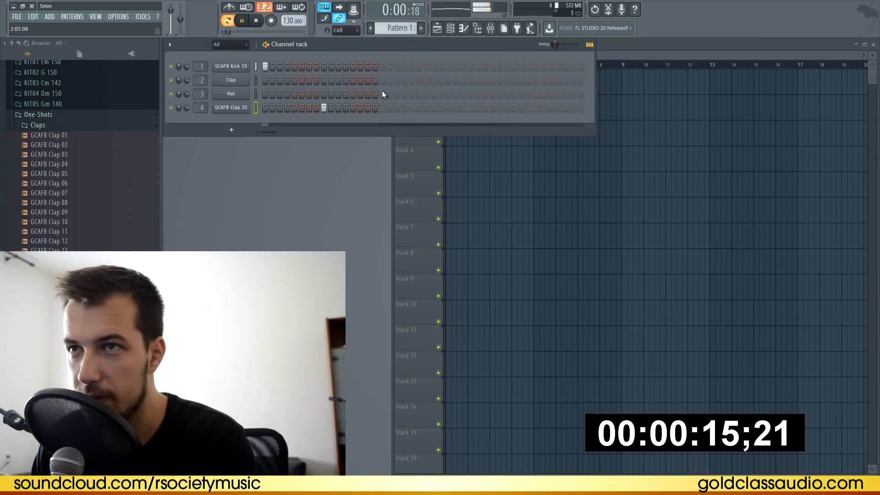
key("space")
left_click_drag(288, 21, 288, 9)
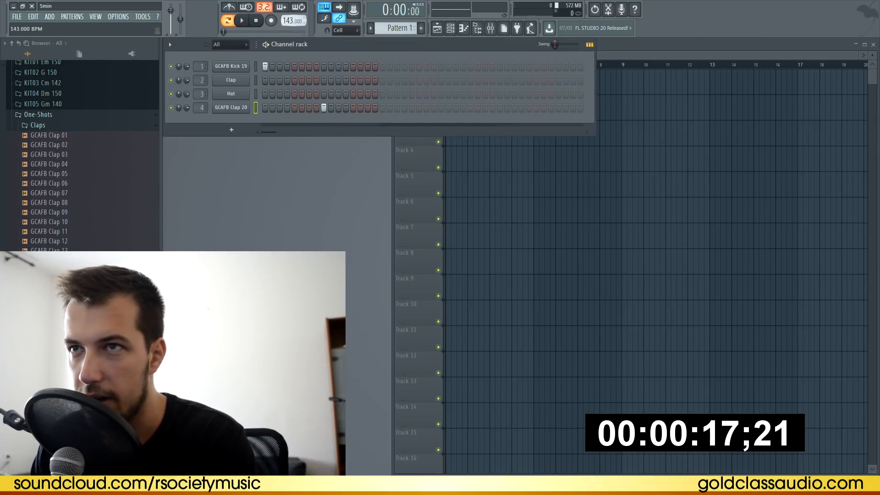
Load GCAFB Hi-Hat 02 from the Cymbals folder into the Hat channel and fill every second step
left_click(37, 125)
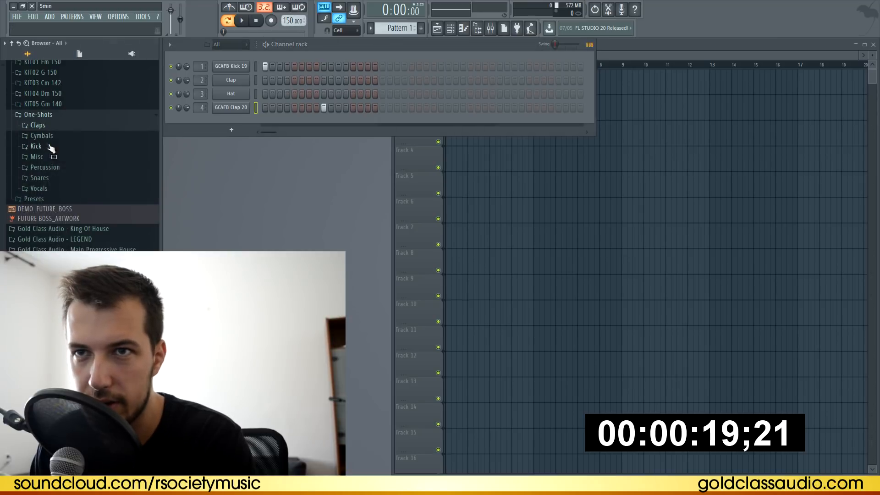
left_click(46, 136)
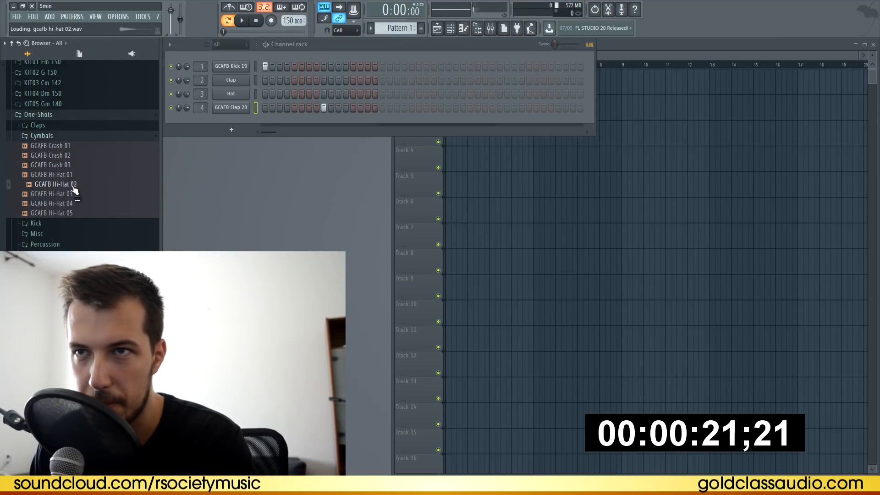
left_click_drag(259, 93, 257, 93)
right_click(240, 92)
left_click(360, 132)
key("space")
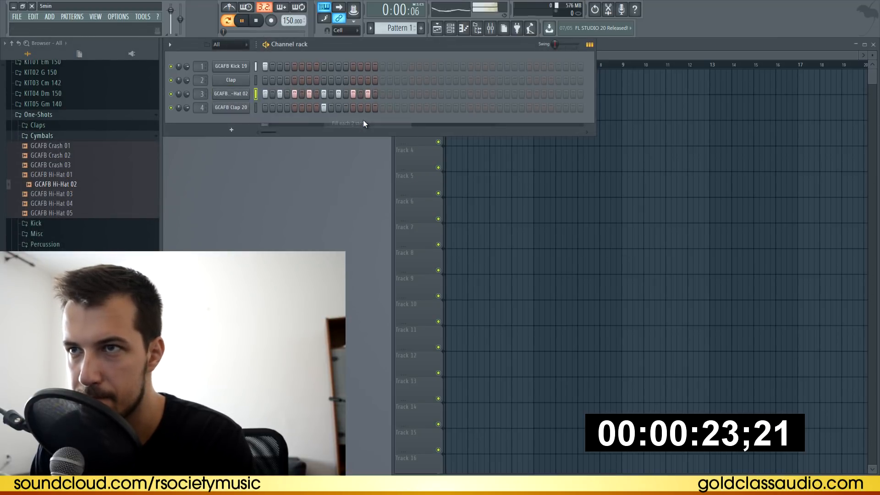
Extend the drum pattern with kicks on steps 13 and 21 and a clap on step 25
left_click(411, 67)
left_click(441, 107)
key("space")
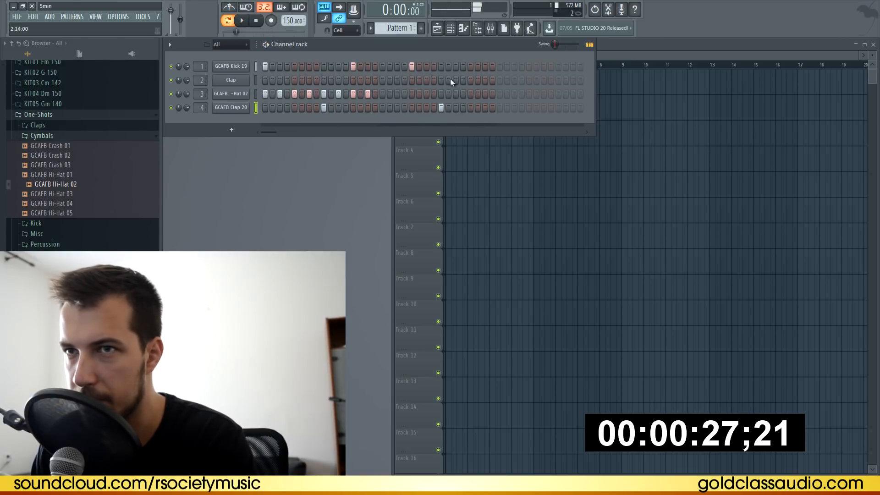
Load GCAFB Kick 02 into the Clap channel and place its hit on step 31
left_click(42, 136)
left_click(53, 145)
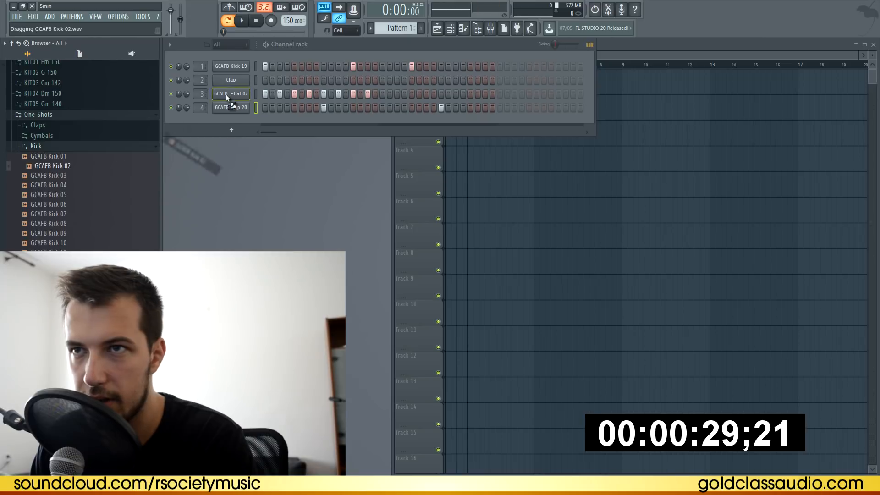
left_click_drag(225, 94, 230, 81)
Try GCAFB Kick 04 as the second channel's sample and play the pattern
left_click_drag(65, 176, 68, 181)
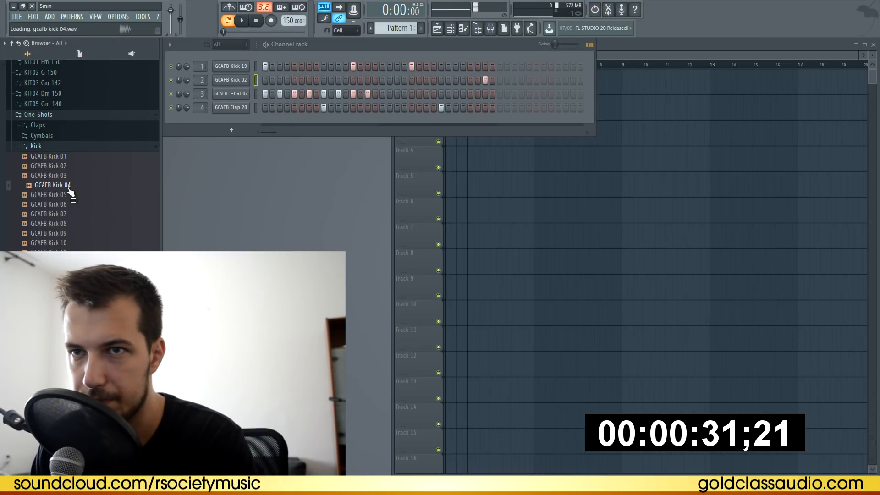
left_click_drag(232, 98, 236, 81)
key("space")
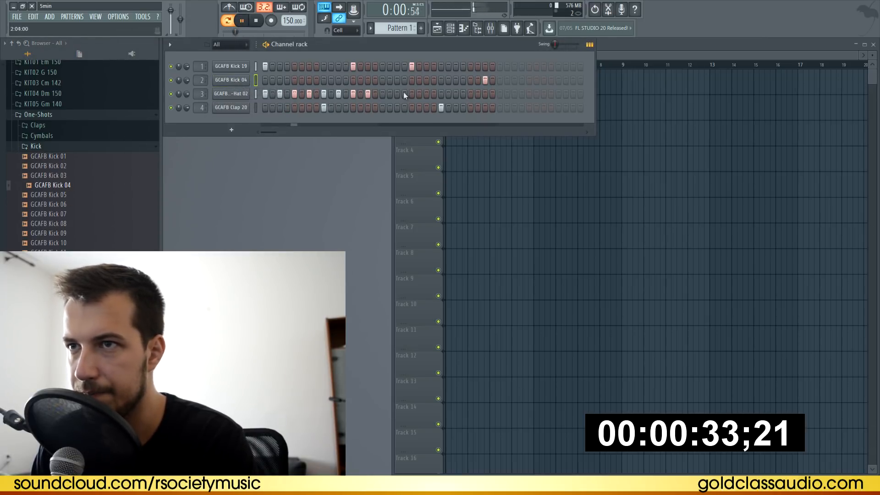
Fill every second step of the hi-hat channel across the full two-bar pattern and stop playback
right_click(223, 98)
left_click(358, 131)
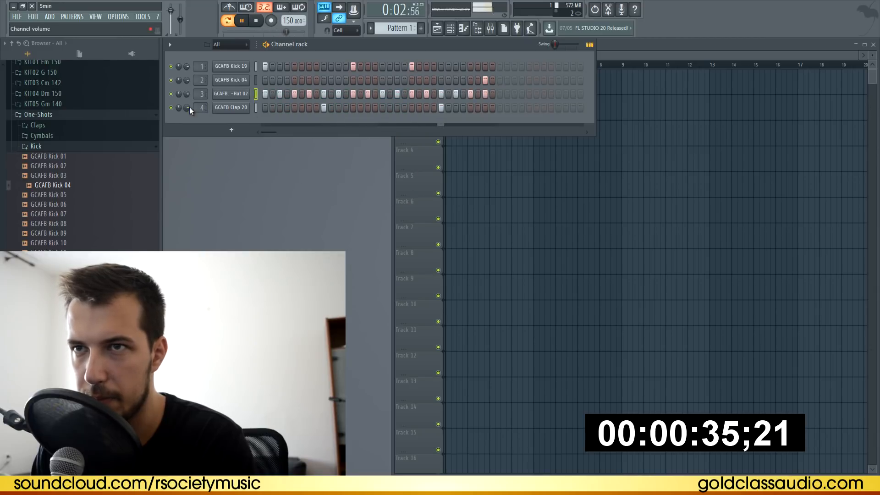
key("space")
Load GCAFB Kick 02 back into the second channel and check its sampler settings
left_click_drag(73, 243, 90, 243)
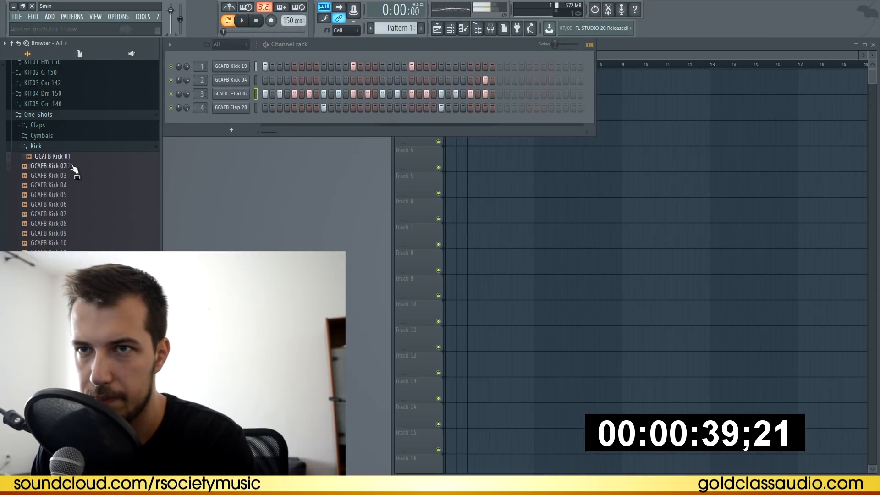
left_click_drag(252, 95, 234, 81)
left_click(231, 80)
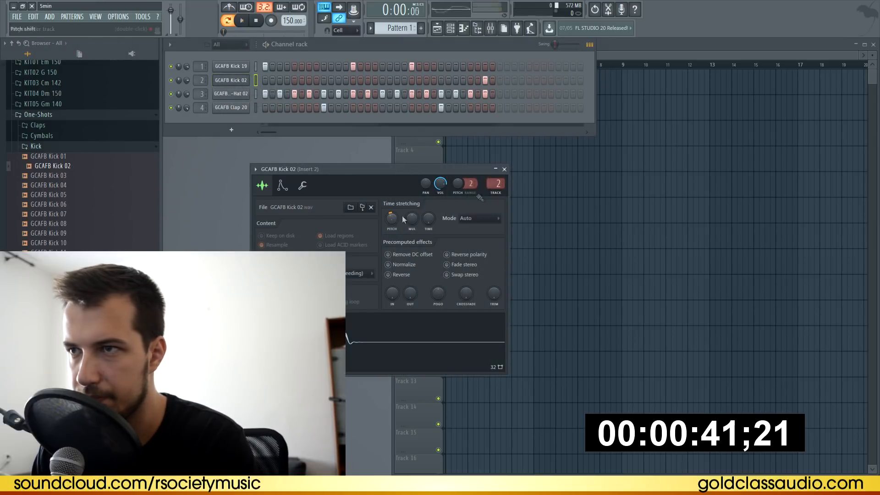
left_click(505, 170)
Place four consecutive Pattern 1 clips on Track 1 of the playlist, filling bars 1 to 8
left_click_drag(604, 182, 453, 82)
left_click(432, 45)
left_click_drag(510, 82, 558, 138)
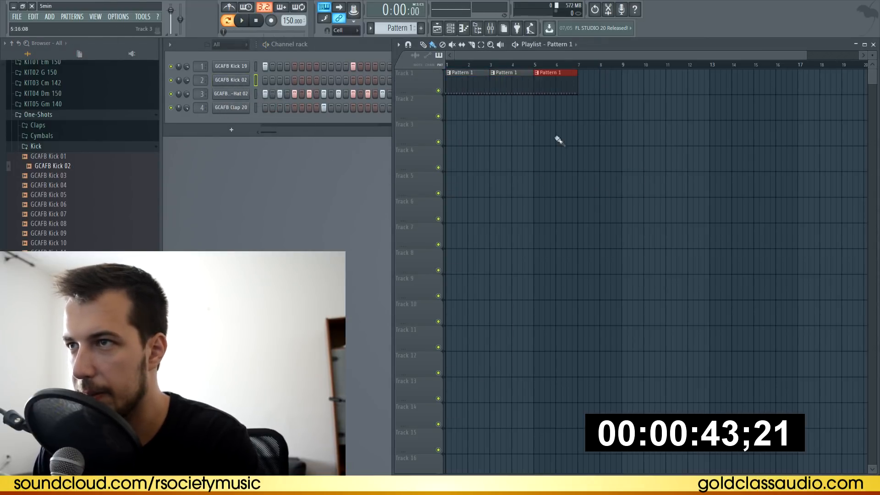
Add a Serum instrument and load the CHORD - To Go 01 preset from the Essential Future Bass bank
left_click(49, 17)
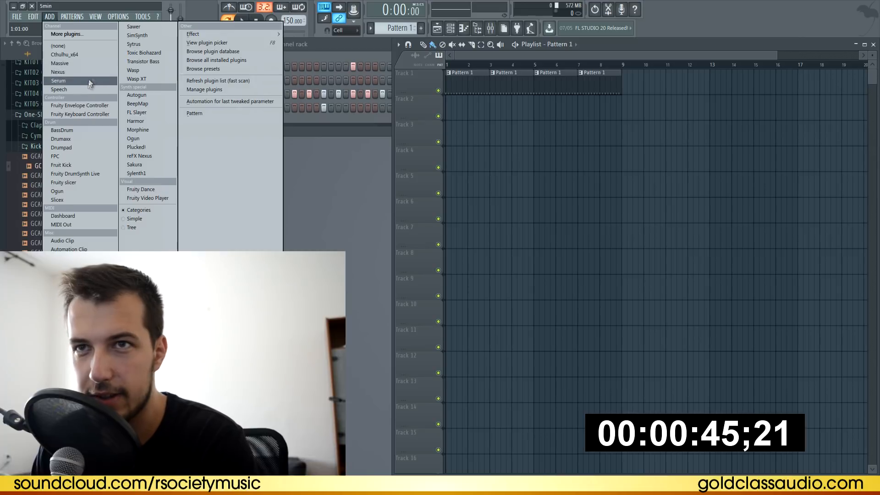
left_click(89, 80)
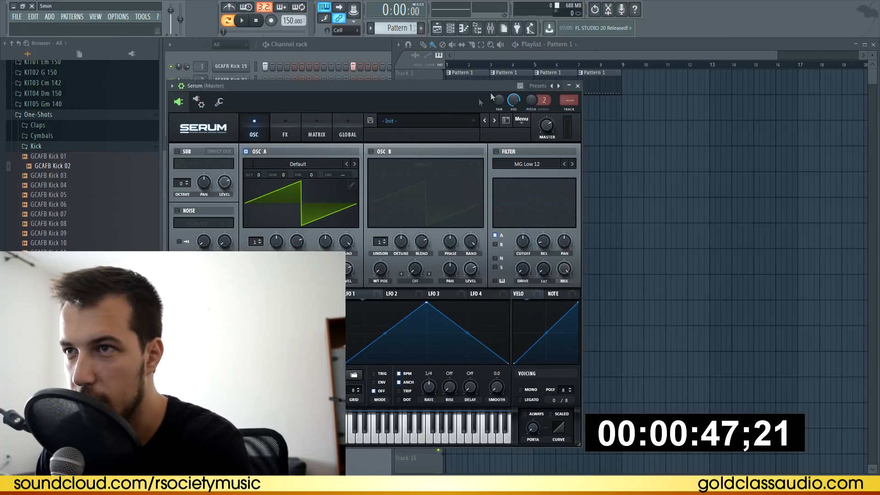
left_click(415, 121)
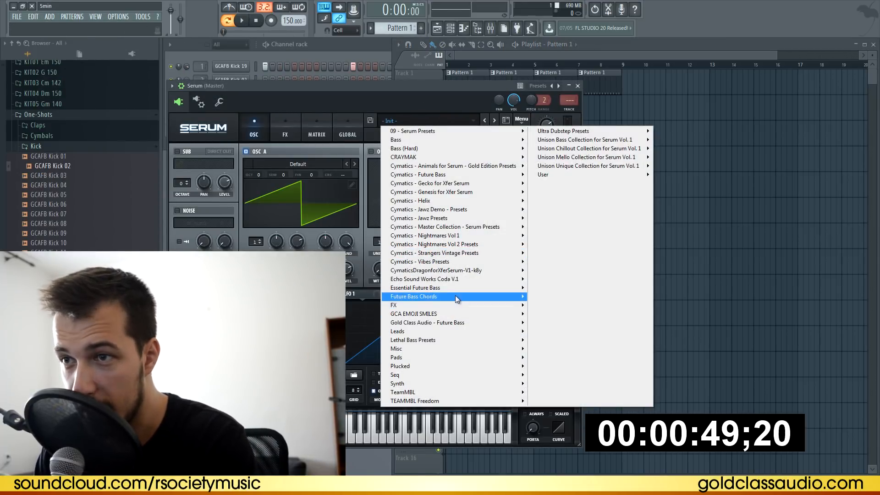
mouse_move(442, 289)
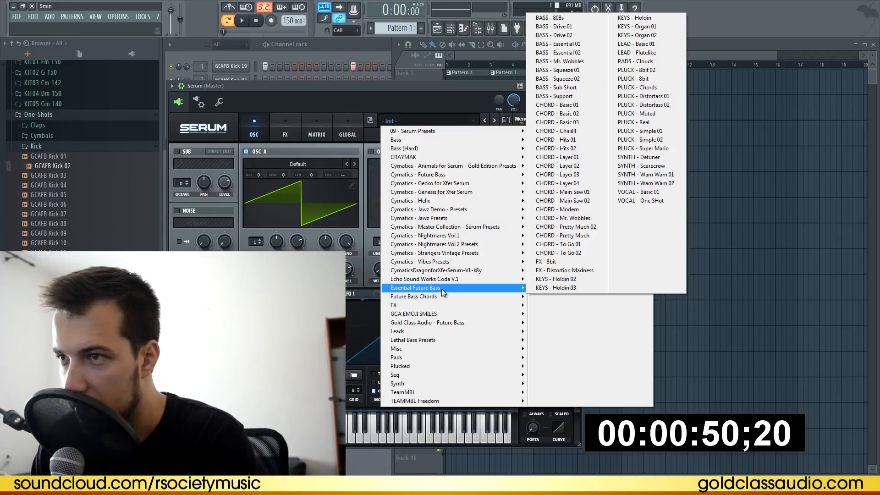
left_click(581, 247)
left_click(578, 86)
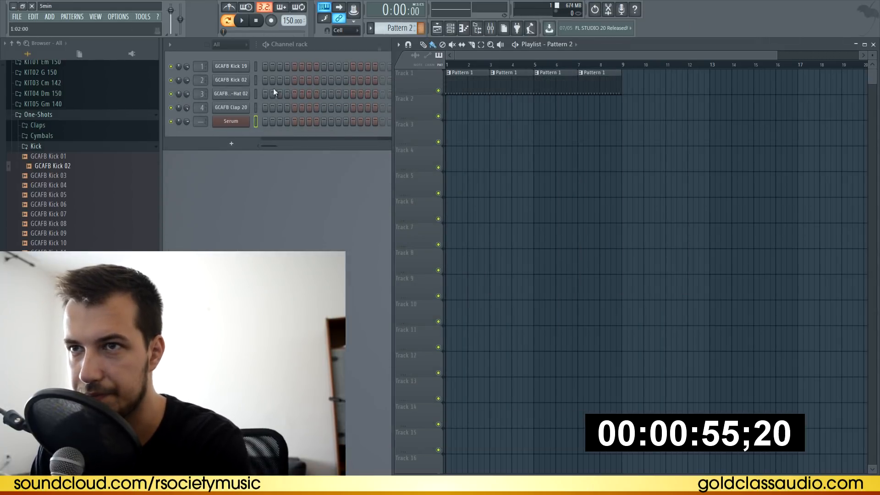
Open Serum's piano roll in Pattern 2 and place F4 notes on beats 1 and 4 of bar 1, the first about two beats long
right_click(243, 122)
left_click(275, 122)
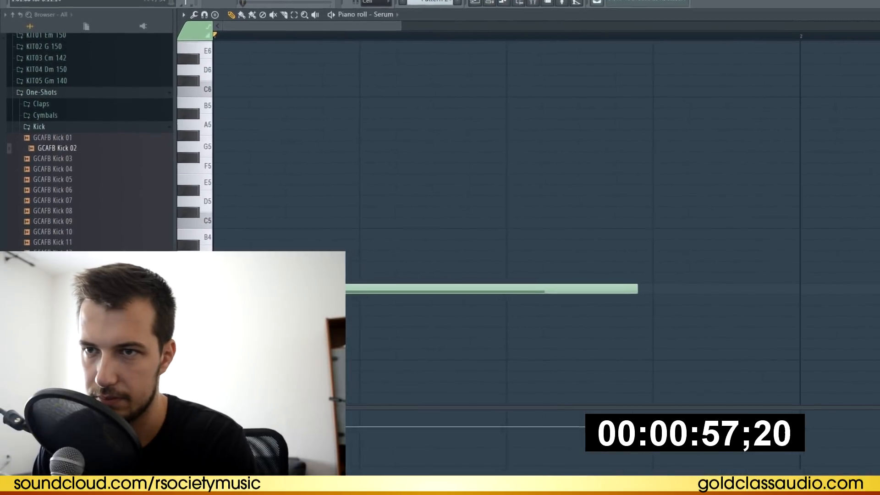
key("space")
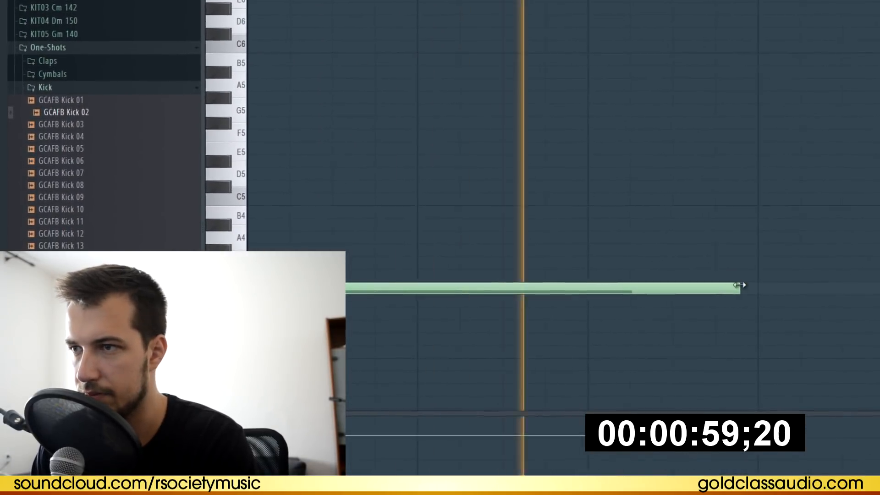
left_click_drag(740, 285, 403, 285)
left_click(495, 285)
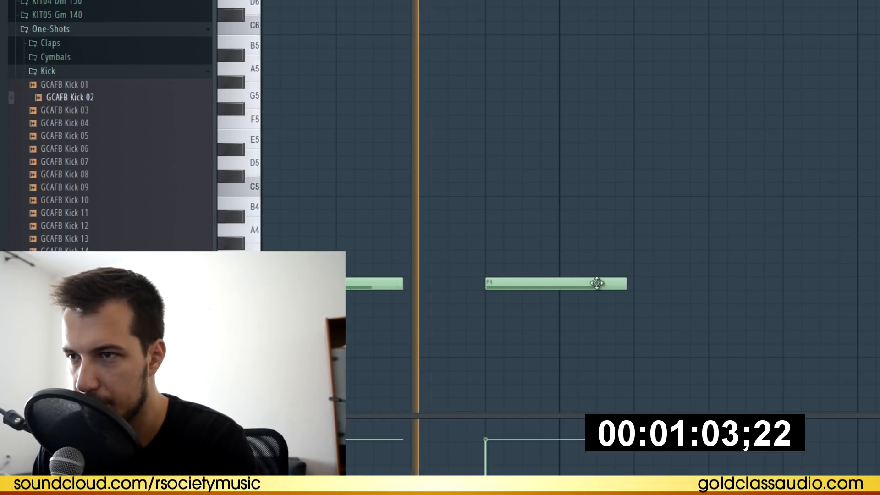
Replace the F4 notes with a single A4 note of about two beats at the start of bar 1
left_click_drag(626, 285, 551, 284)
left_click_drag(583, 231, 570, 230)
scroll(595, 233, "down", 3)
left_click_drag(595, 166, 195, 174)
right_click(366, 218)
right_click(545, 222)
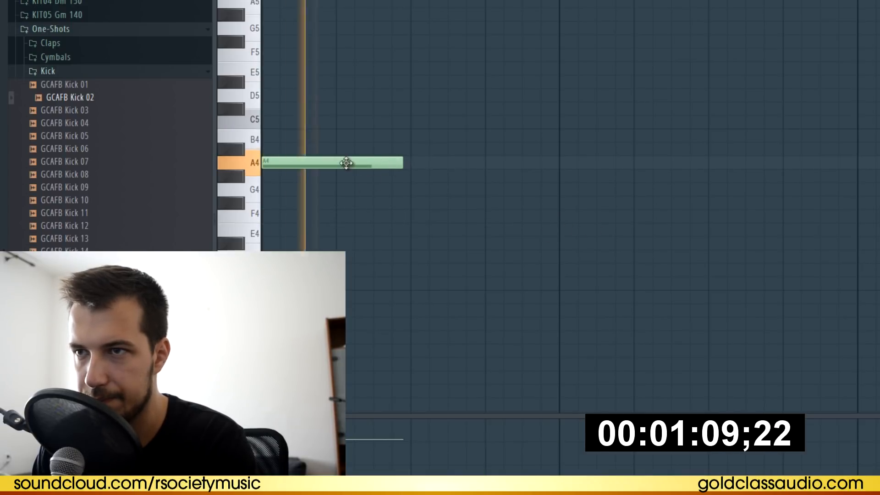
Add an A4 note on beat 4 of bar 1 and shorten it to just under one beat
left_click(487, 162)
mouse_move(622, 162)
left_mouse_down()
mouse_move(588, 162)
mouse_move(619, 163)
left_mouse_up()
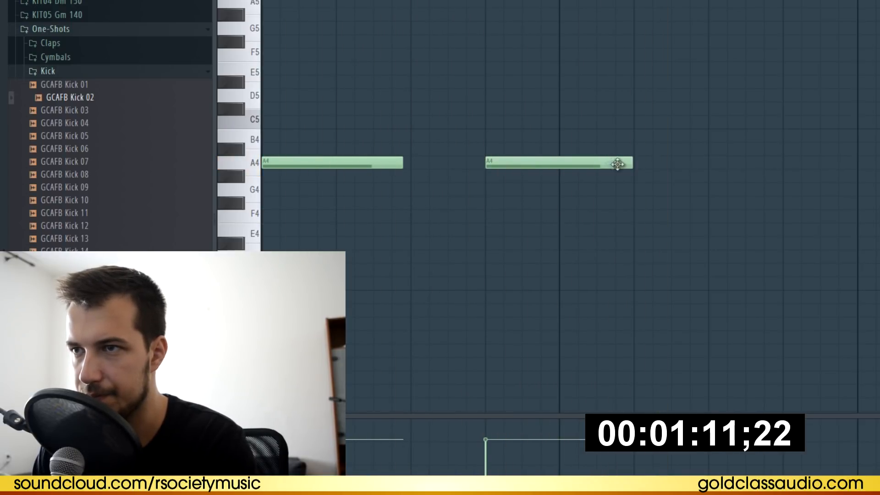
right_click(563, 166)
left_click_drag(560, 166, 519, 164)
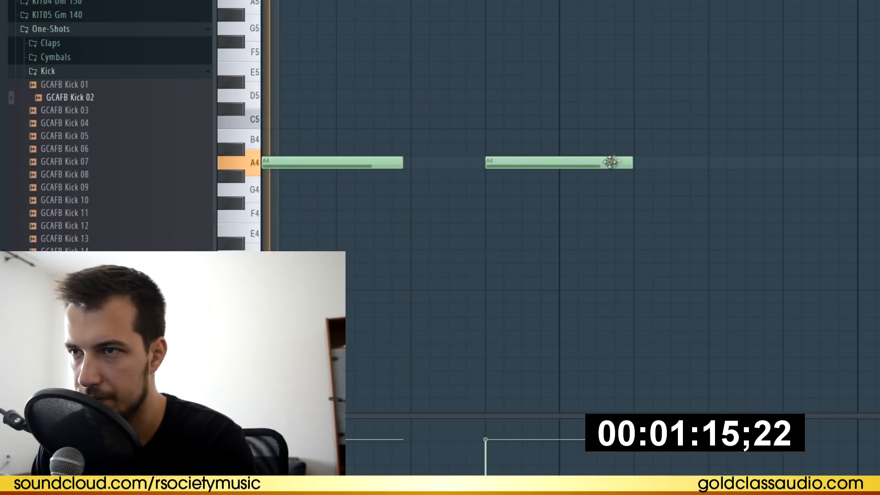
left_click_drag(631, 162, 552, 162)
Add an F4 note of nearly two beats at the start of bar 2 and a shorter F4 on its beat 4
left_click_drag(562, 202, 560, 214)
left_click_drag(624, 215, 695, 222)
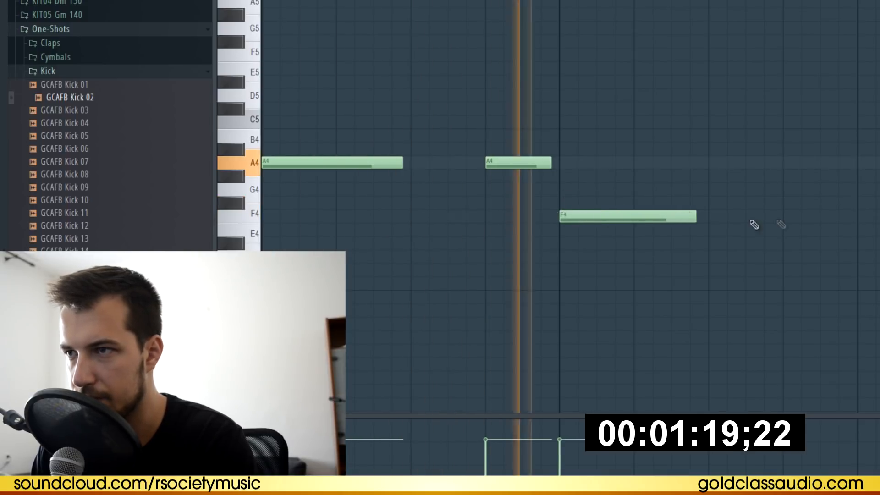
left_click(788, 217)
left_click_drag(879, 217, 856, 216)
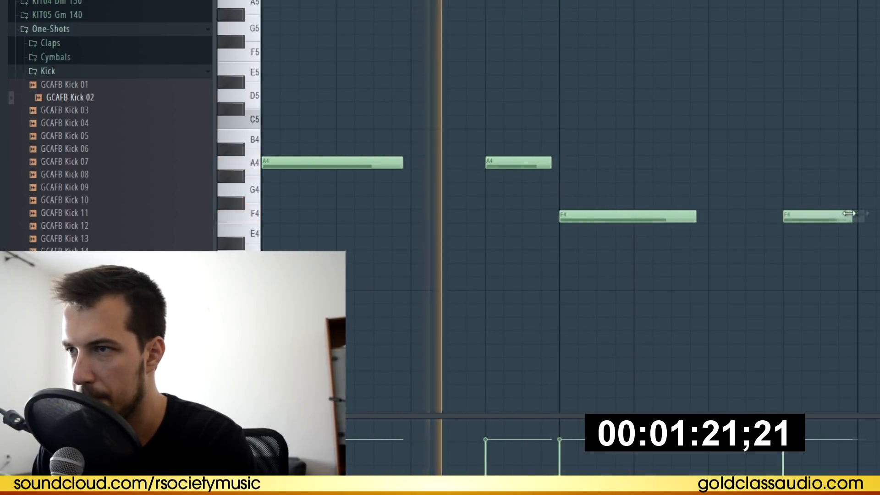
key("space")
Copy the two F4 notes of bar 2 to bar 3 at C5 and play the melody
left_click_drag(879, 118, 289, 275)
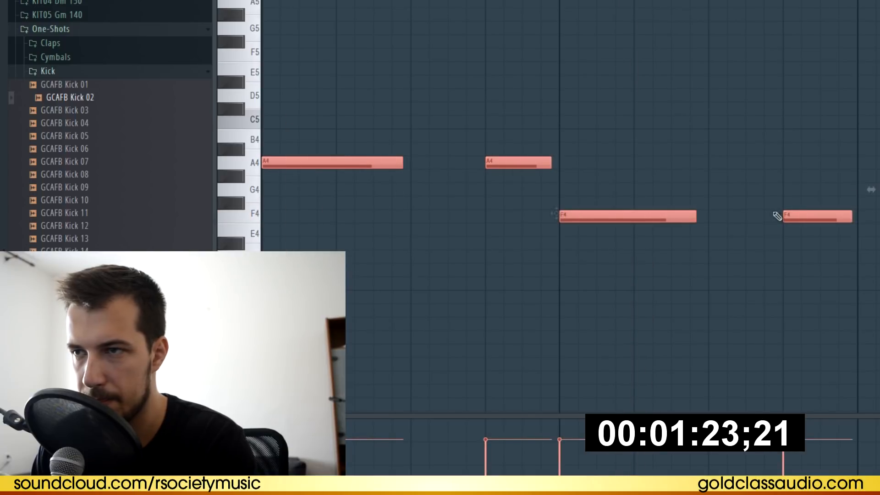
left_click_drag(857, 184, 557, 249)
left_click_drag(601, 220, 842, 104)
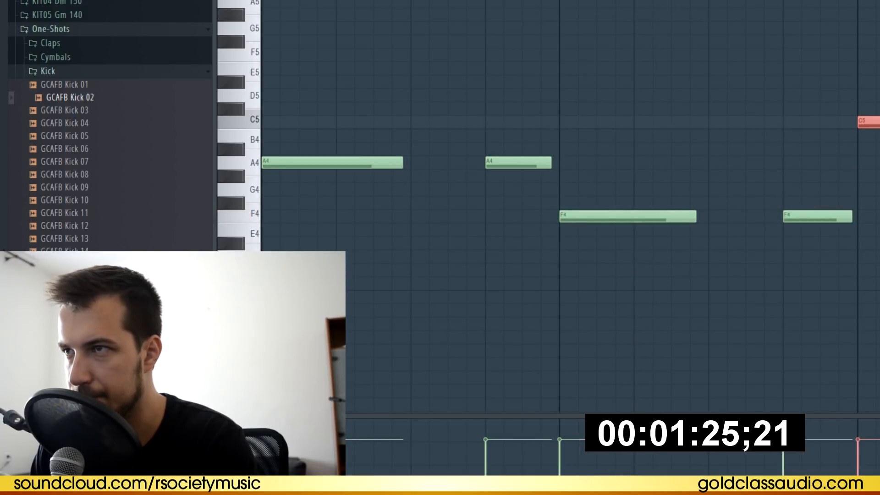
key("space")
scroll(862, 122, "down", 1)
key("space")
key("ctrl+d")
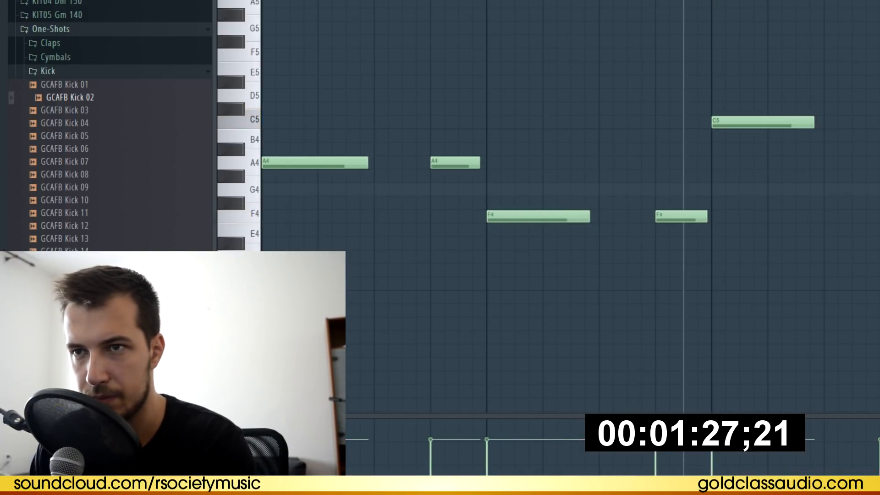
Stack C5 and E5 notes above the first A4 note to form a chord
scroll(541, 113, "up", 1)
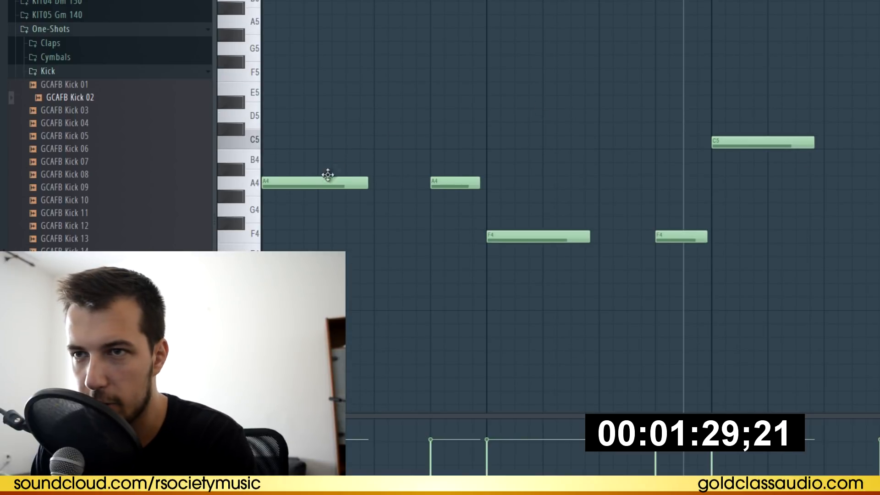
left_click(268, 142)
left_click_drag(267, 103, 262, 81)
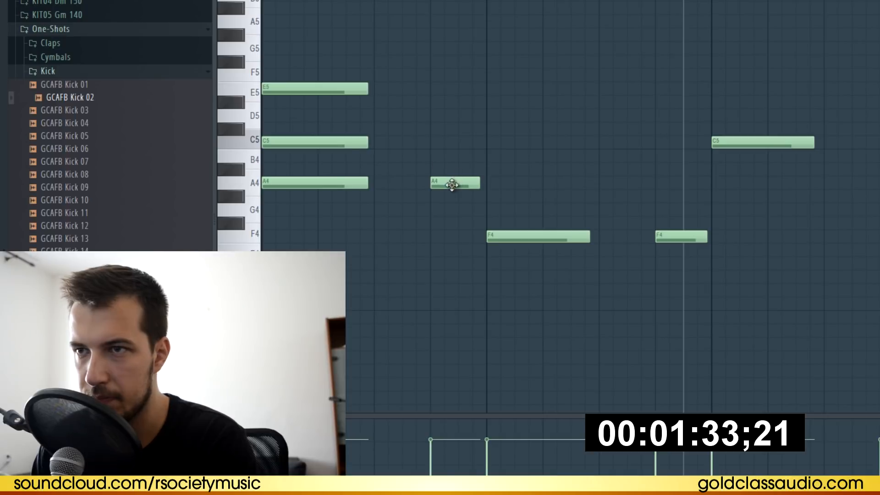
Stack C5 and E5 above the beat 4 A4 note of bar 1, and A4 and C5 above both F4 notes of bar 2
left_click(493, 197)
left_click(493, 182)
scroll(496, 199, "up", 1)
left_click(490, 169)
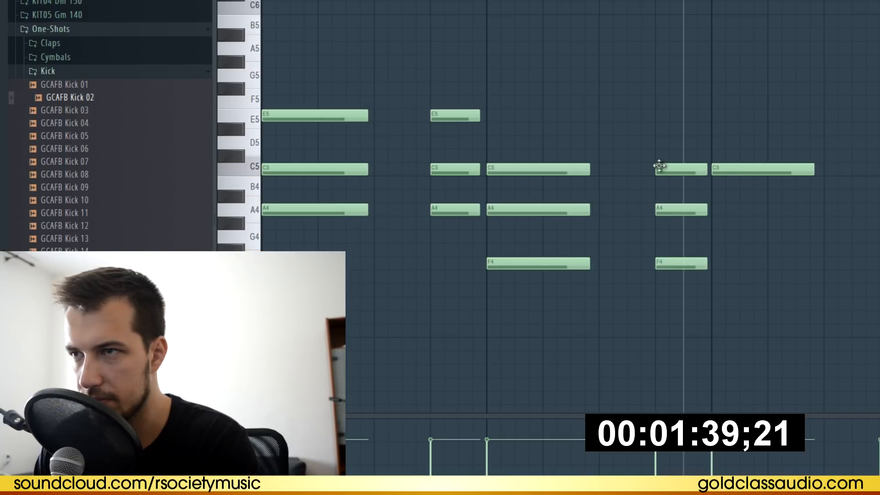
Add E5 and G5 notes above the C5 note at the start of bar 3
left_click(715, 115)
left_click(717, 61)
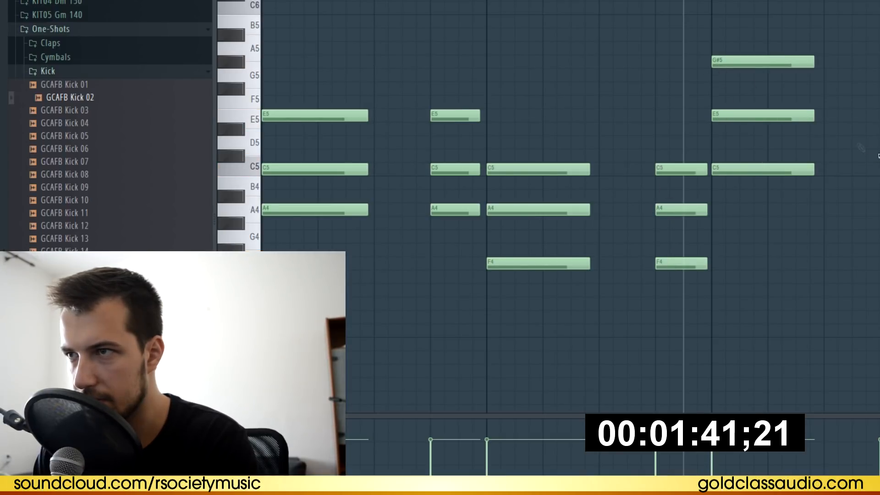
left_click_drag(746, 64, 747, 76)
scroll(747, 76, "up", 1)
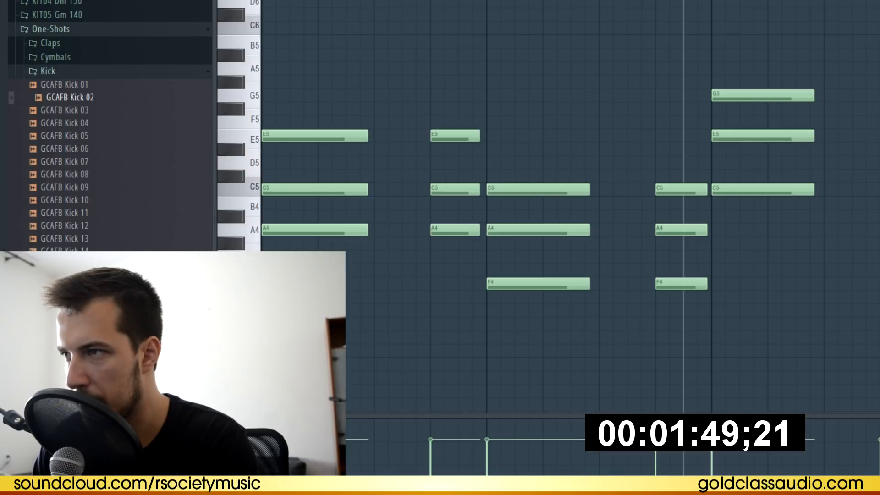
Raise the middle note of every chord by one octave and play the progression
left_click_drag(879, 136, 745, 150)
left_click_drag(698, 228, 544, 238)
left_click_drag(439, 182, 337, 193)
key("ctrl+Up")
key("space")
left_click(620, 57, "ctrl")
key("space")
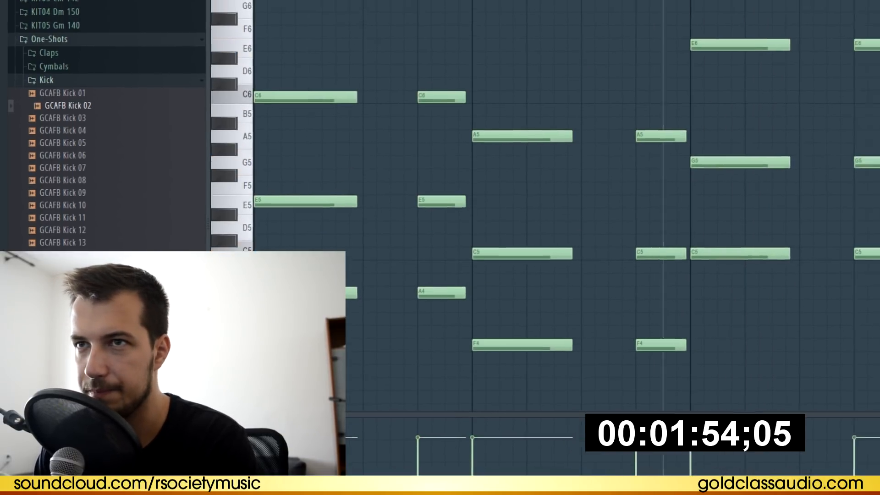
Transpose the whole chord progression down six semitones and play it
key("shift+Down")
key("shift+Down")
key("shift+Down")
key("shift+Down")
key("shift+Down")
key("shift+Down")
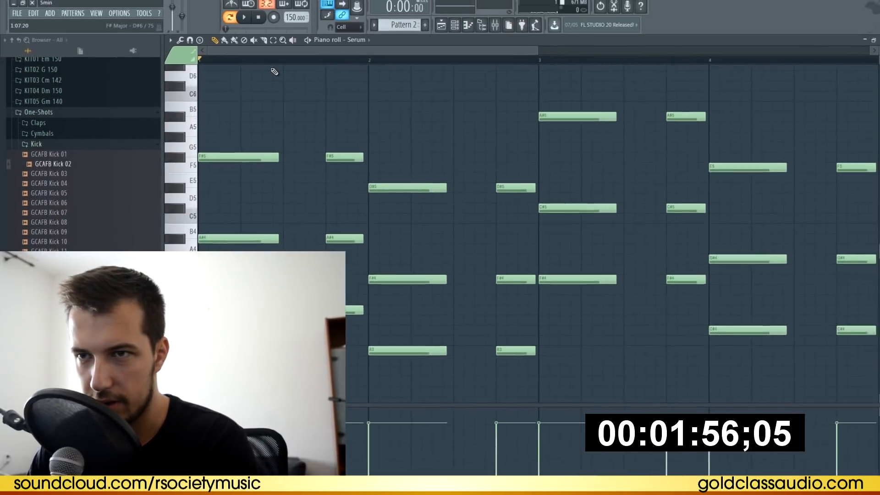
key("space")
Select and copy the lowest note of each chord in the progression
scroll(318, 59, "down", 1)
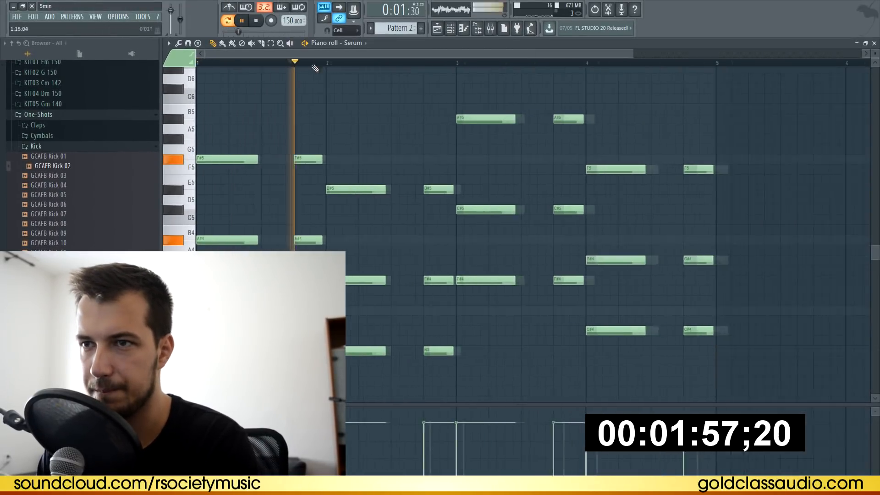
left_click_drag(373, 317, 465, 383)
left_click_drag(483, 265, 712, 351)
Add C#5 notes to both chords of bar 4, lengthen the first one, and play from the end of bar 3
left_click(685, 209)
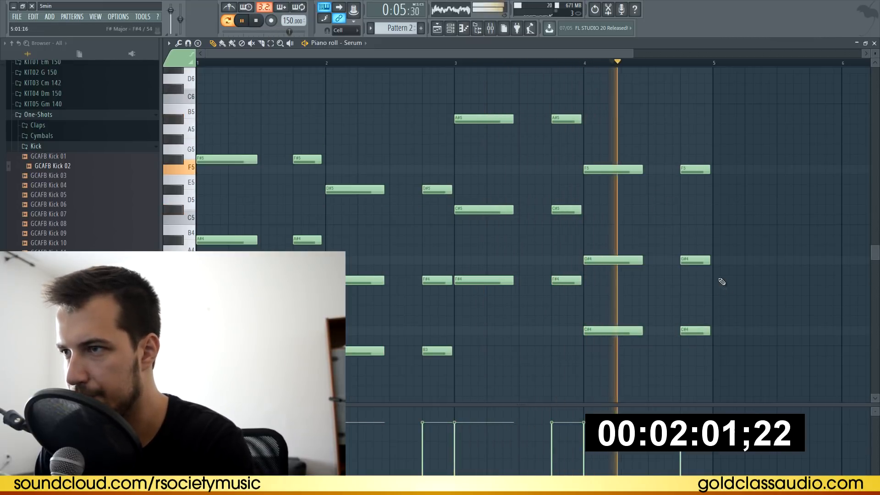
key("space")
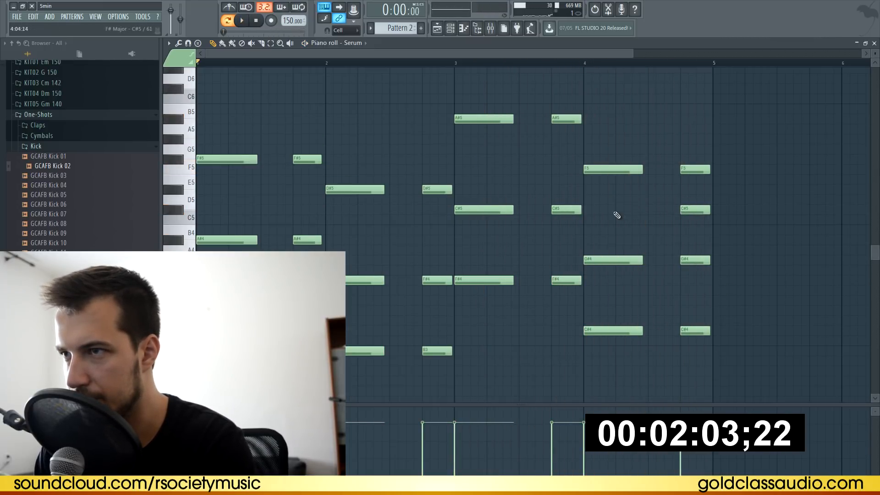
left_click(588, 208)
left_click(577, 63)
key("space")
key("space")
left_click_drag(612, 209, 638, 210)
key("space")
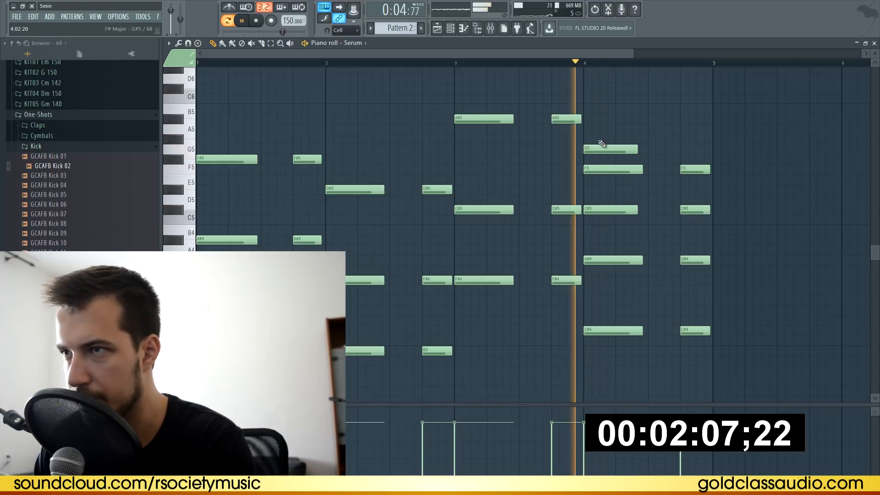
Move the top note of bar 4's first chord to G#5 and add a G#5 to its beat 4 chord
left_click_drag(601, 146, 597, 134)
key("space")
left_click(690, 139)
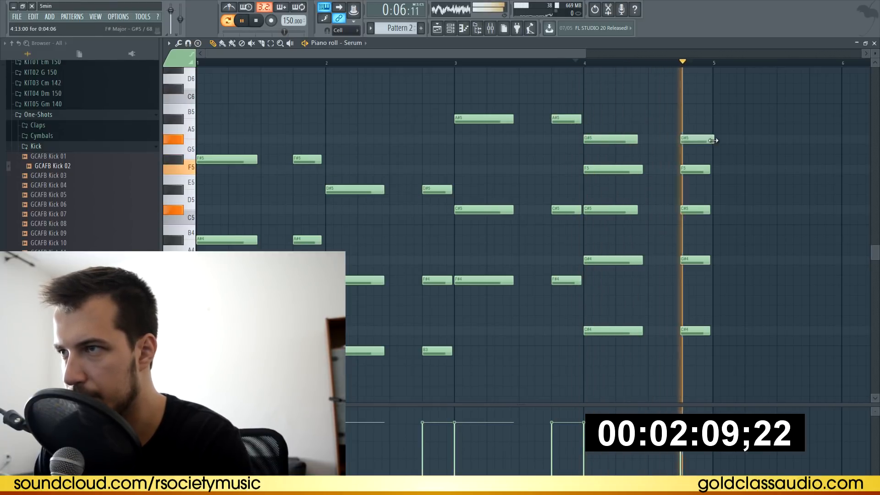
key("space")
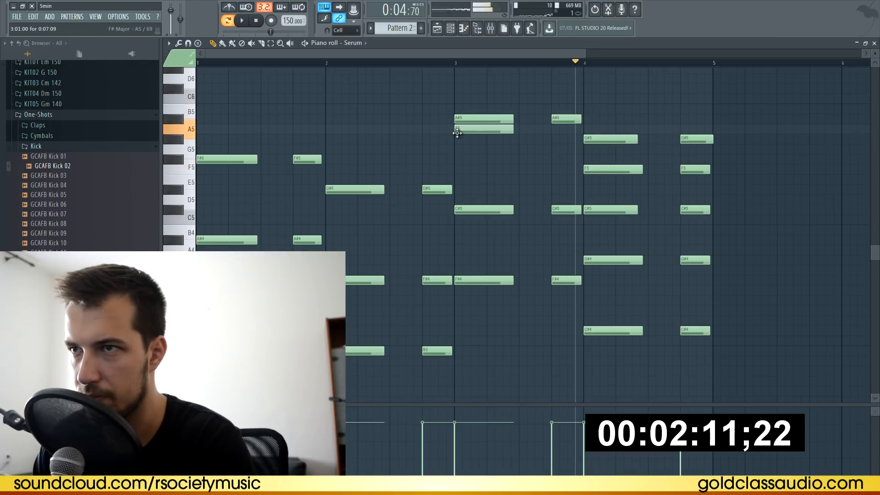
Remove the extra note placed in bar 3 and add A#5 notes on top of both bar 1 chords
left_click_drag(457, 132, 457, 97)
right_click(457, 97)
left_click_drag(206, 139, 206, 120)
key("space")
left_click(299, 158)
left_click(298, 119)
key("space")
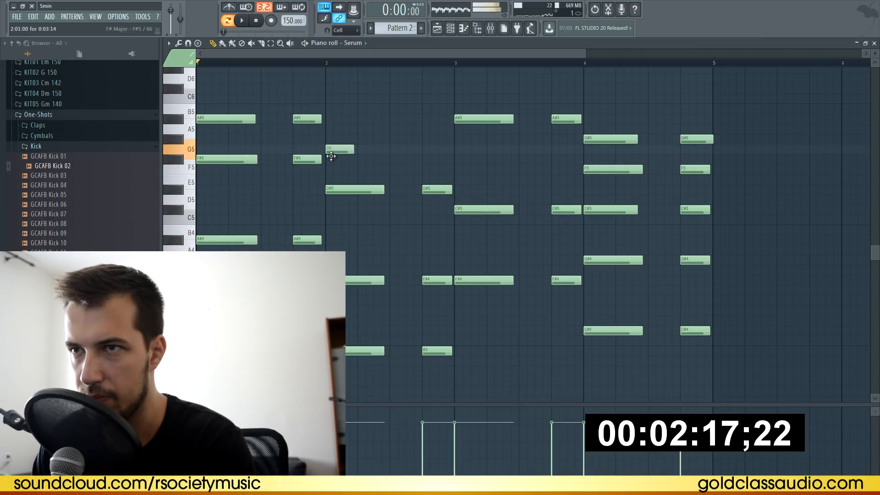
Add F#5 notes to the bar 2 chords and C#6 notes to the bar 3 chords, adjusting their lengths to the chords
left_click(423, 159)
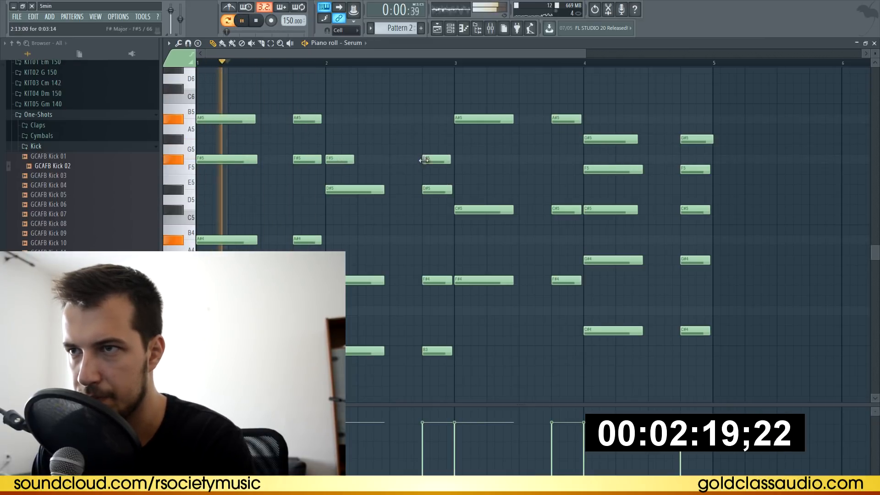
key("space")
left_click(553, 90)
left_click_drag(617, 74, 507, 103)
scroll(487, 93, "up", 1)
left_click_drag(354, 174, 379, 175)
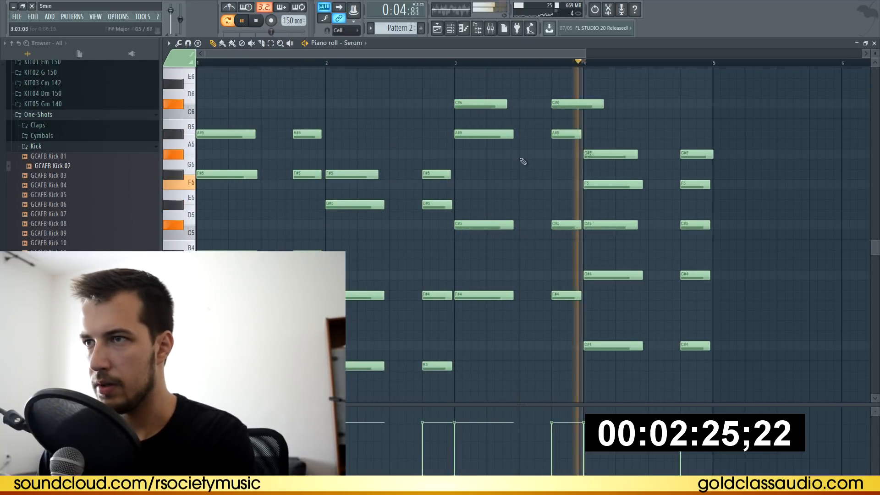
left_click_drag(603, 104, 580, 103)
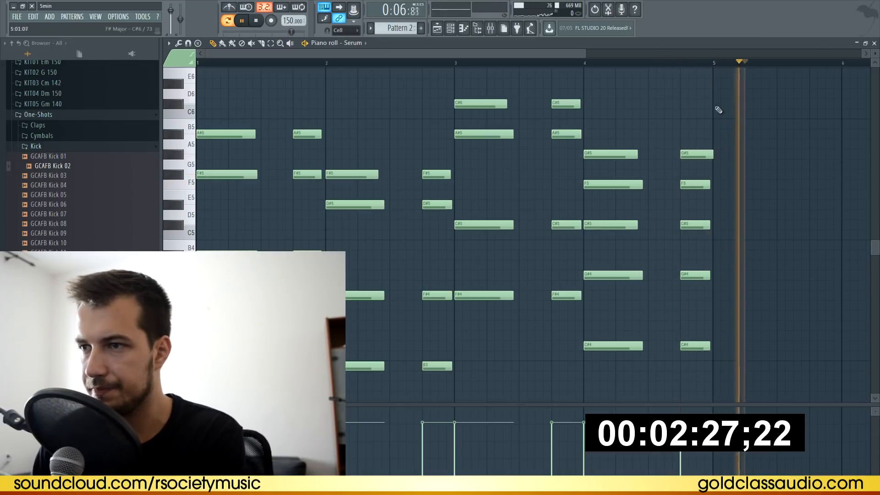
key("space")
left_click(874, 43)
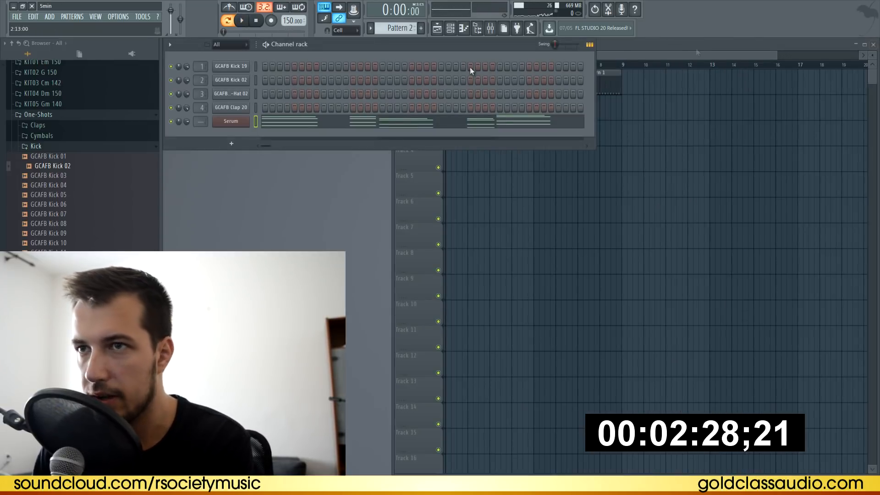
Clone the Serum channel and load the Essential Future Bass preset BASS - Essential 01 in the copy
right_click(231, 123)
left_click(276, 192)
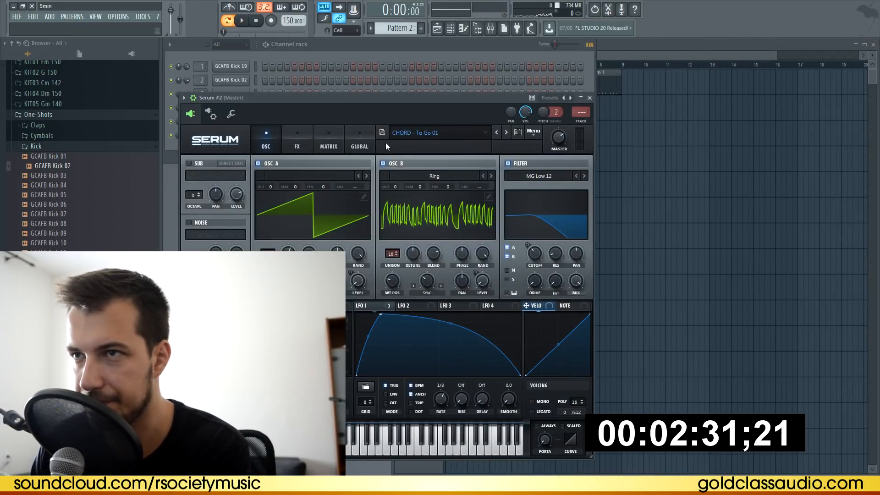
left_click(399, 133)
mouse_move(458, 299)
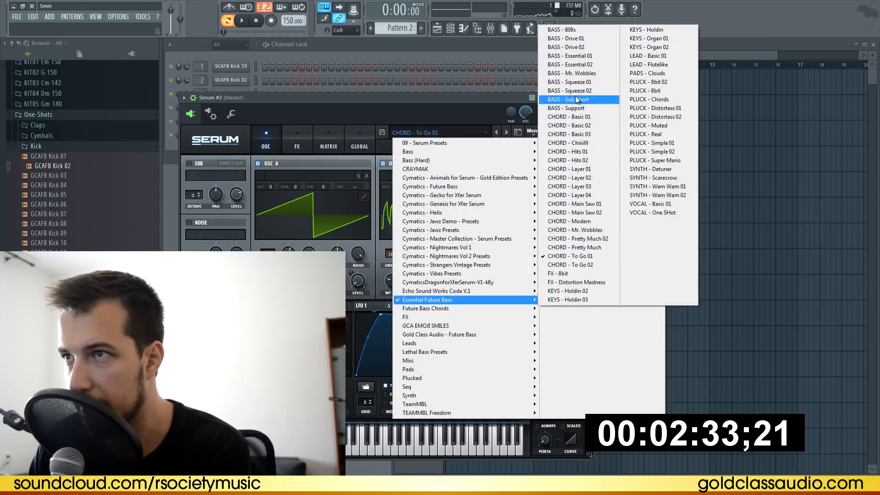
left_click(589, 56)
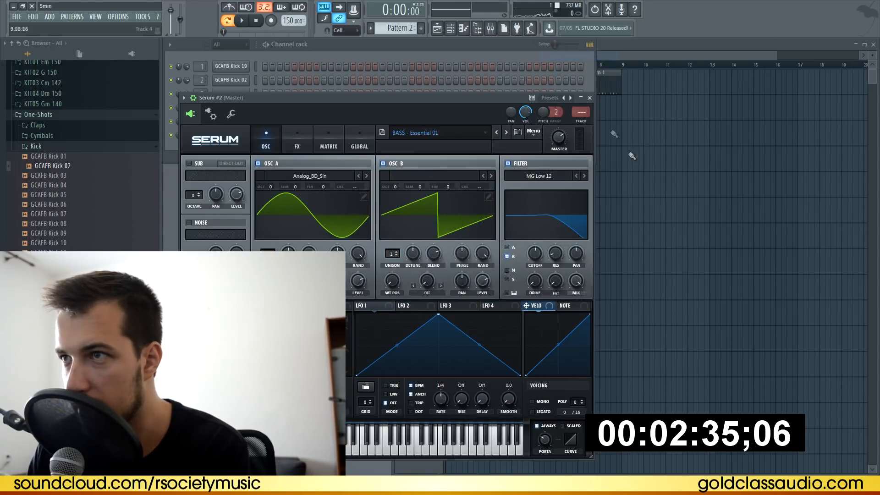
left_click(590, 98)
Put the copied root notes into Serum #2 in the new Pattern 3 and lower them by one octave
left_click(425, 30)
right_click(251, 133)
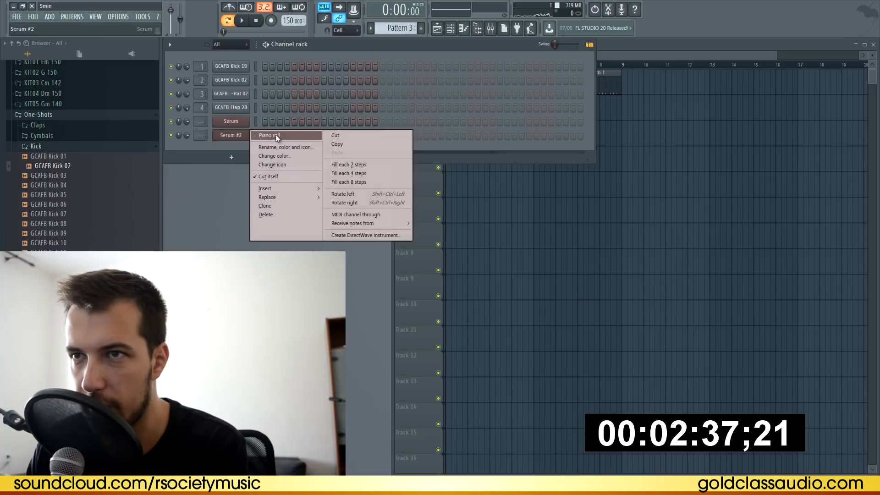
left_click(276, 135)
left_click(243, 27)
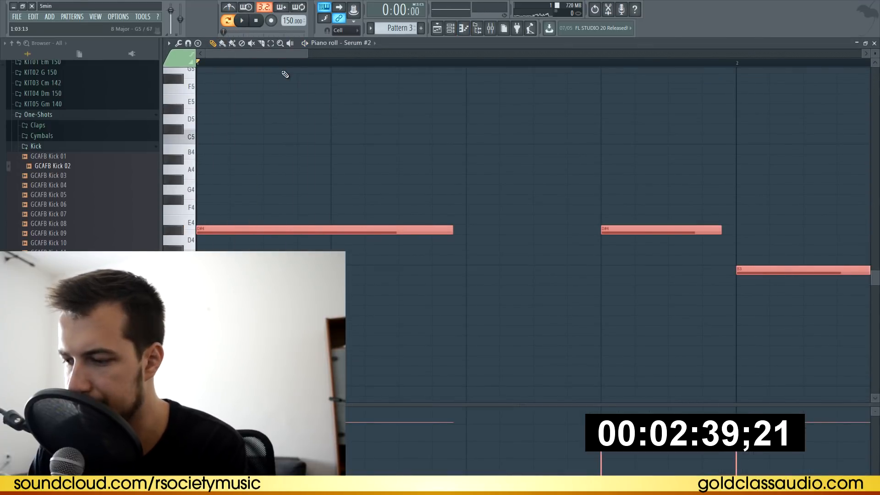
key("ctrl+Down")
scroll(348, 74, "down", 4)
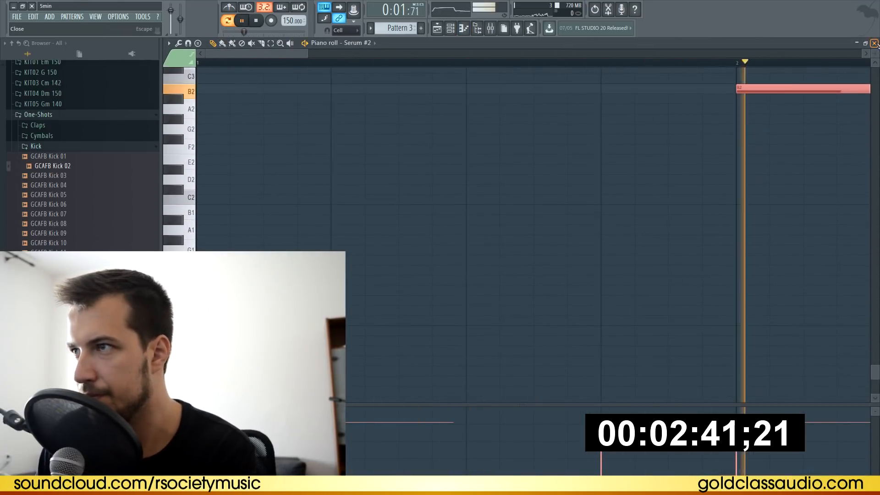
left_click(874, 43)
Place Pattern 3 on Track 5 and Pattern 2 on Track 4 from bar 1, and duplicate both at bar 5
left_click(603, 212)
left_click_drag(603, 212, 367, 174)
scroll(393, 29, "down", 2)
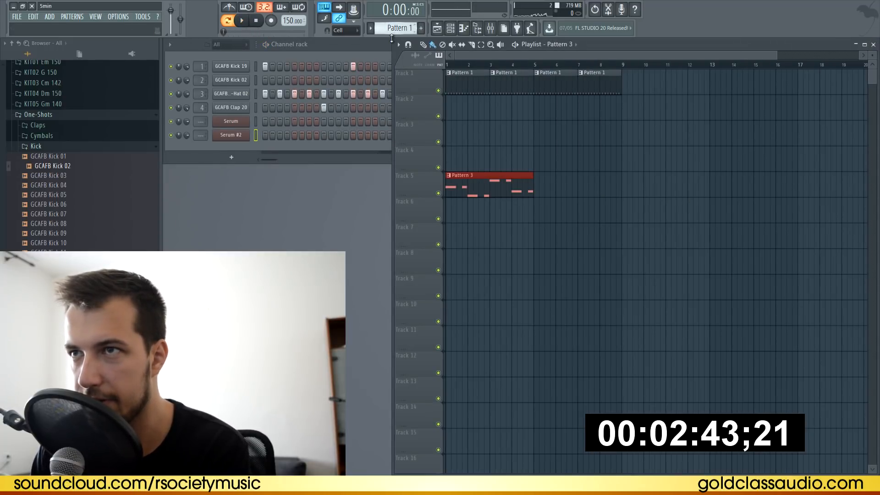
scroll(391, 28, "up", 1)
key("ctrl+b")
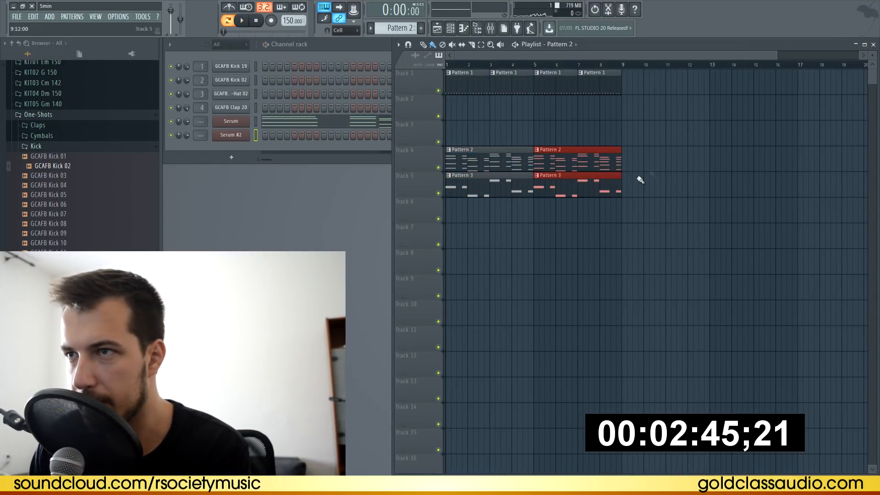
Route the Serum and Serum #2 channels to mixer track 6
left_click_drag(201, 122, 200, 105)
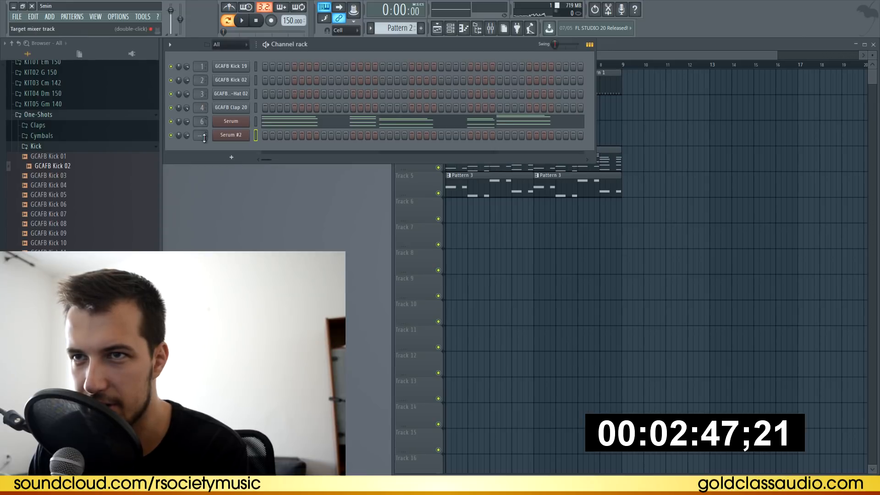
left_click(243, 125)
left_click(578, 89)
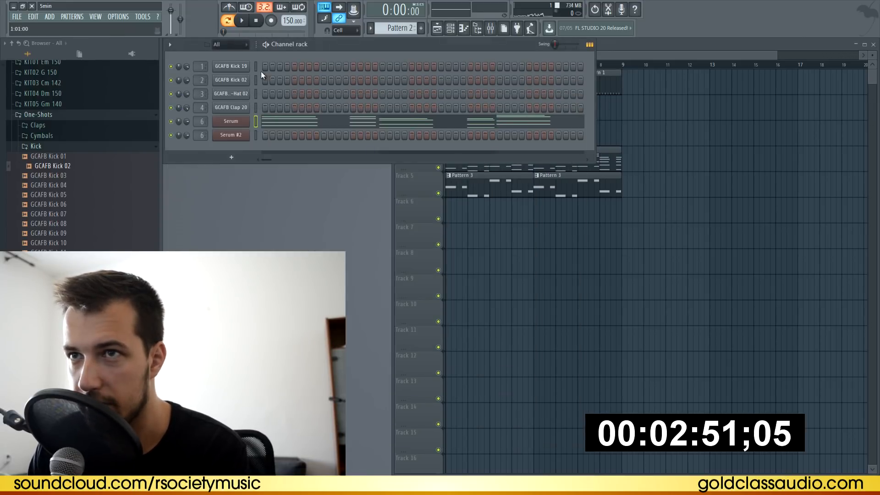
Sidechain the GCAFB Kick 19 mixer track Insert 1 to Insert 6 and load Fruity Limiter in slot 10 of Insert 6
left_click(229, 67)
left_click(479, 31)
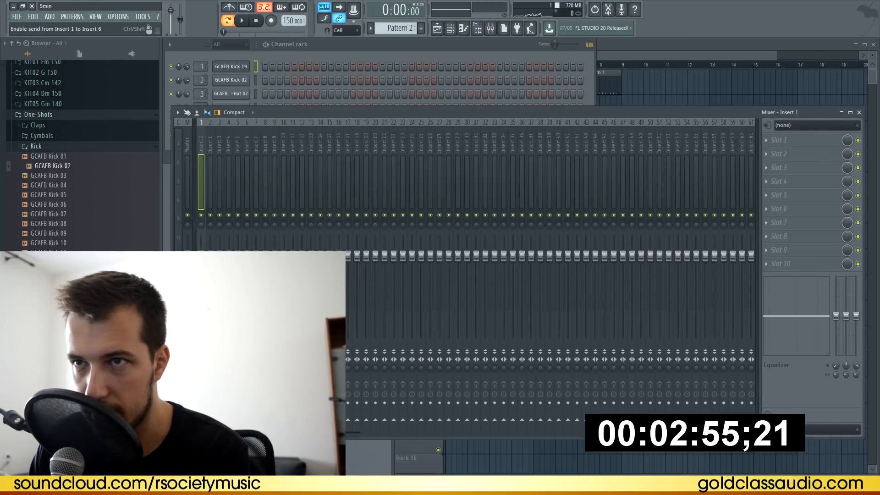
left_click(248, 147)
left_click(774, 265)
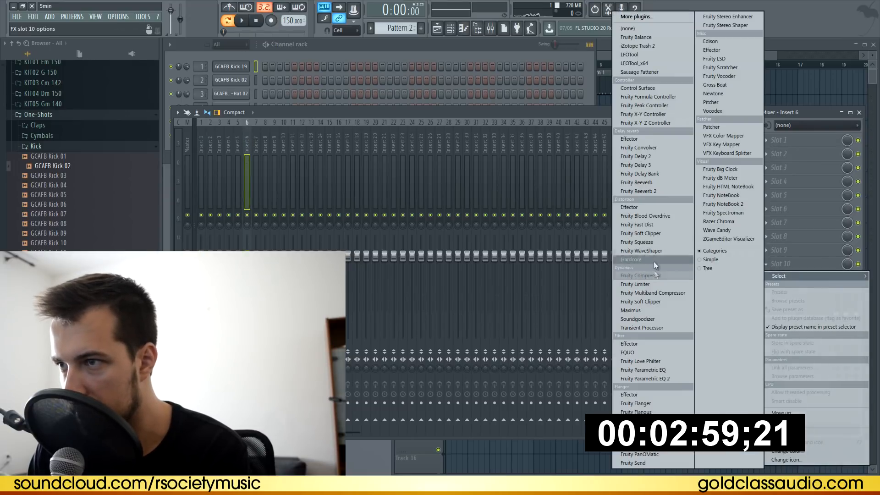
left_click(635, 284)
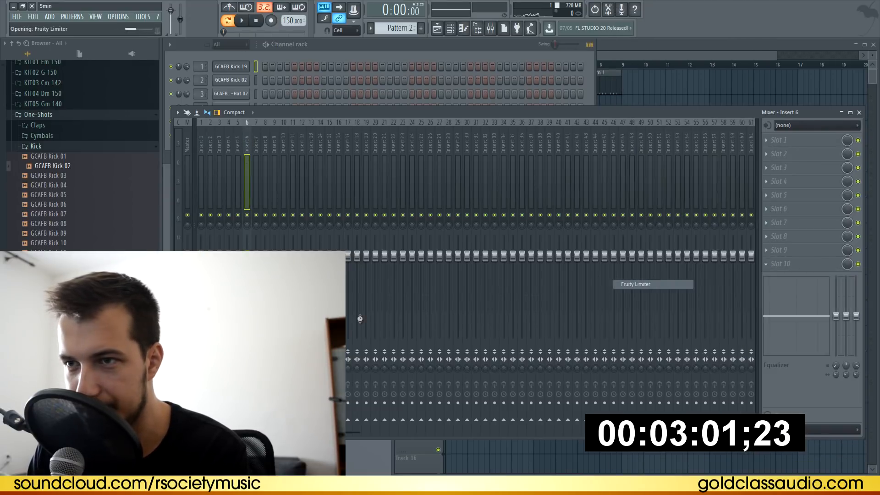
Set Fruity Limiter's compressor to sidechain input 1, adjust its compression controls, and close the limiter and mixer
left_click(308, 307)
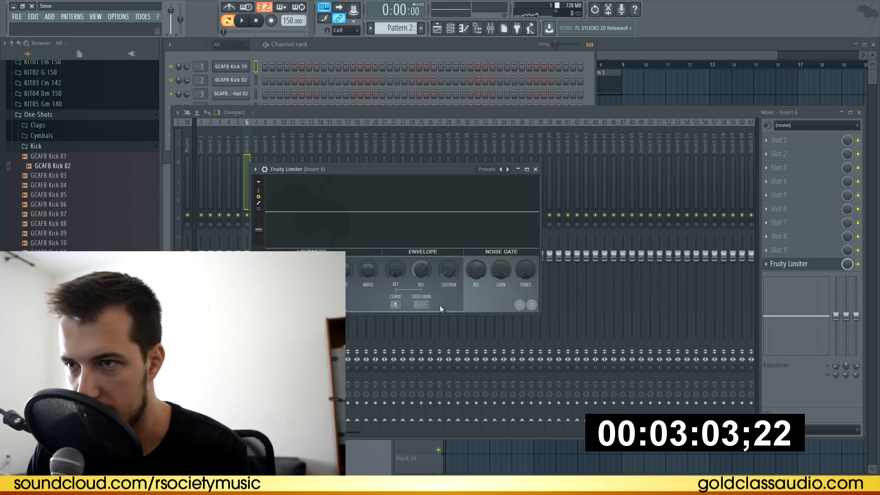
left_click_drag(318, 271, 346, 220)
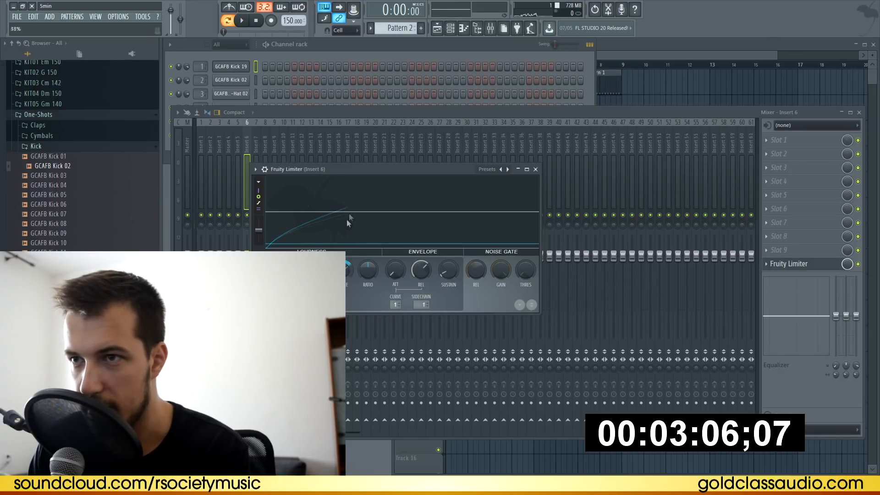
left_click(779, 146)
mouse_move(780, 153)
left_click(691, 121)
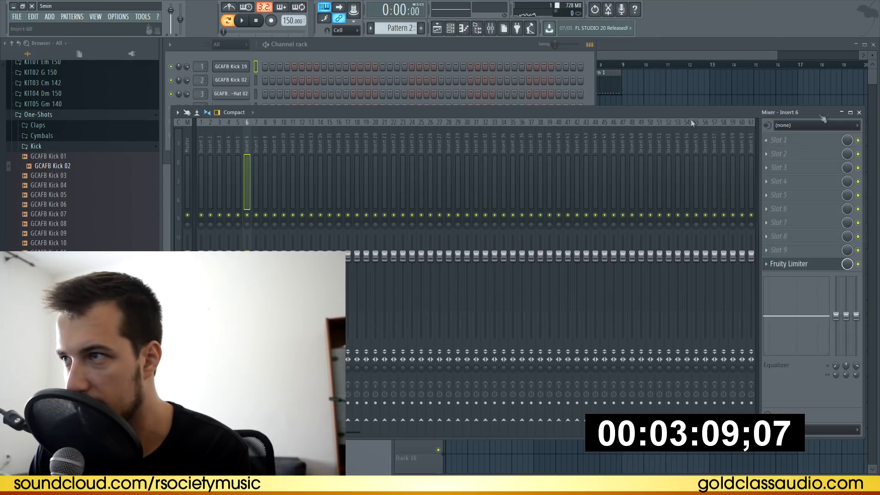
left_click(860, 113)
left_click(535, 169)
Bring the playlist forward without leaving an extra clip in it and add a Nexus instrument
left_click(492, 157)
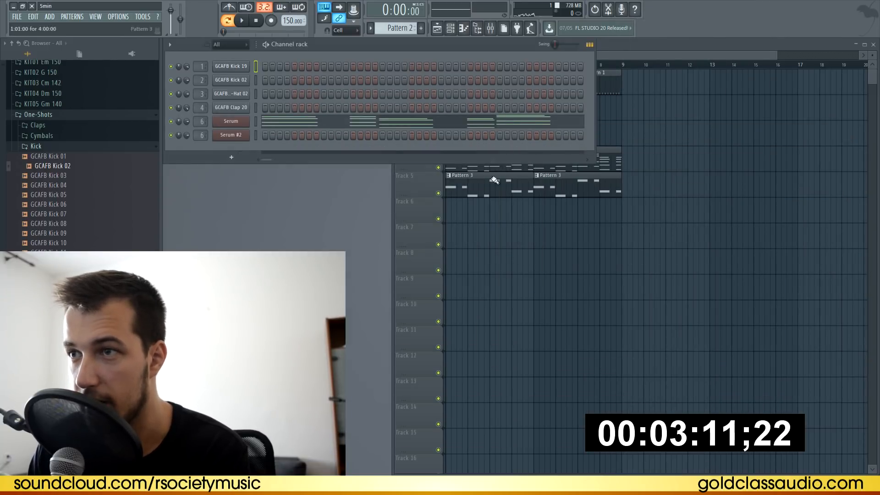
left_click(517, 237)
right_click(517, 237)
left_click(49, 17)
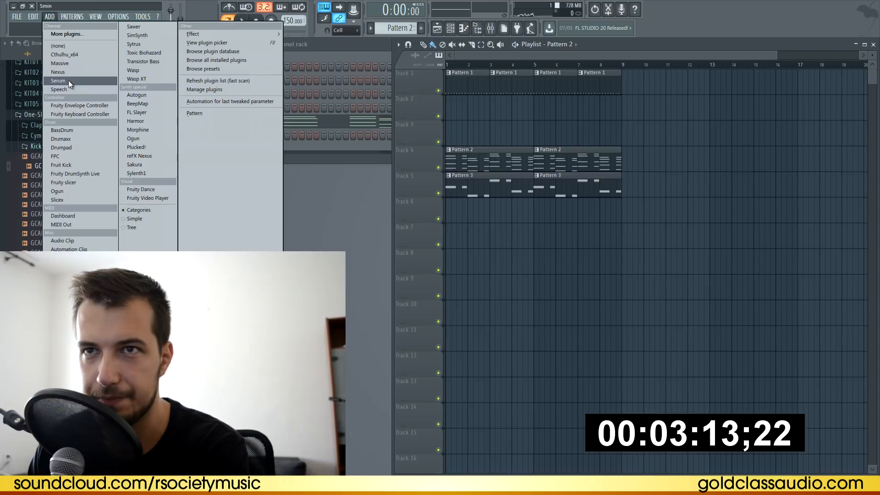
left_click(66, 73)
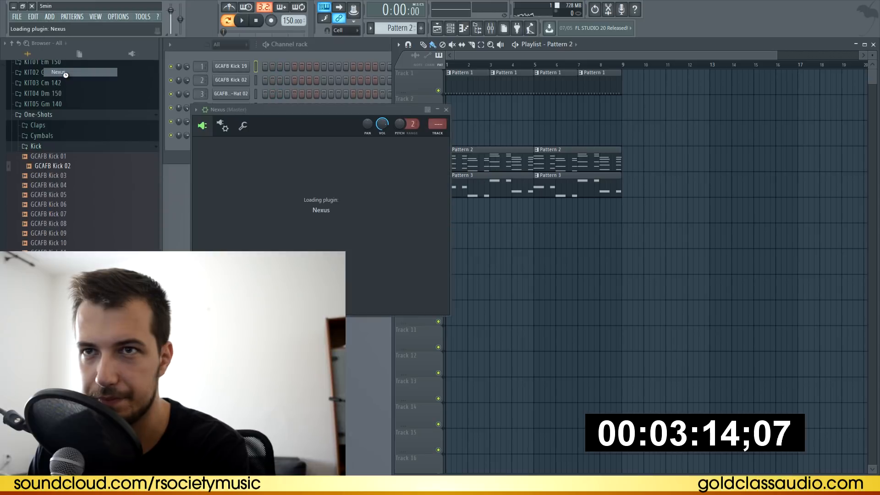
Copy the Serum channel's chord notes and paste them into the Nexus channel of a new pattern
left_click(333, 47)
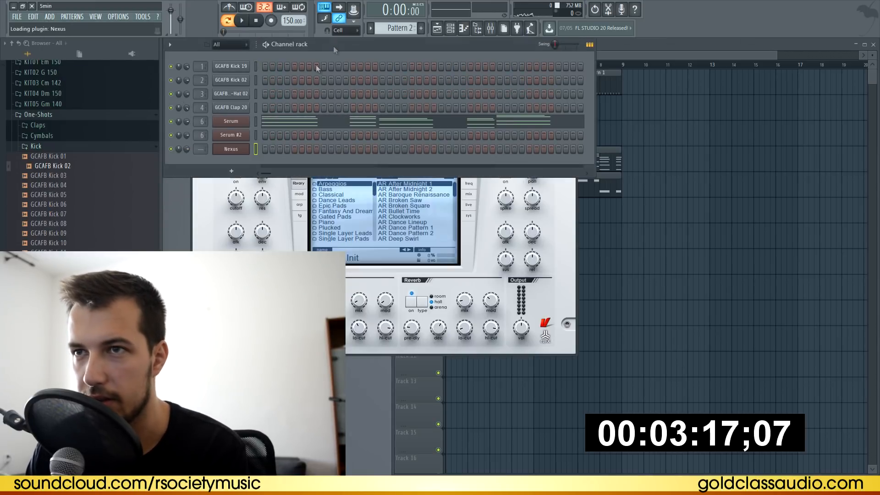
left_click(256, 121)
left_click(663, 204)
right_click(677, 205)
left_click(421, 28)
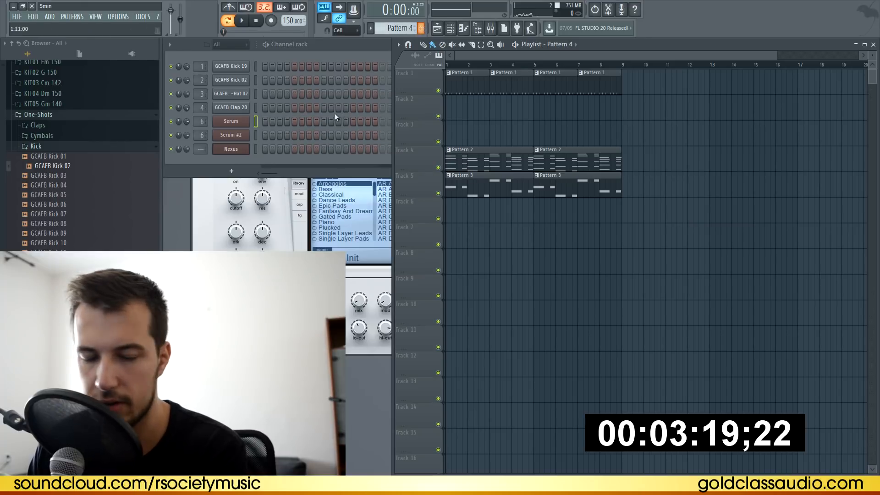
left_click(255, 150)
key("ctrl+v")
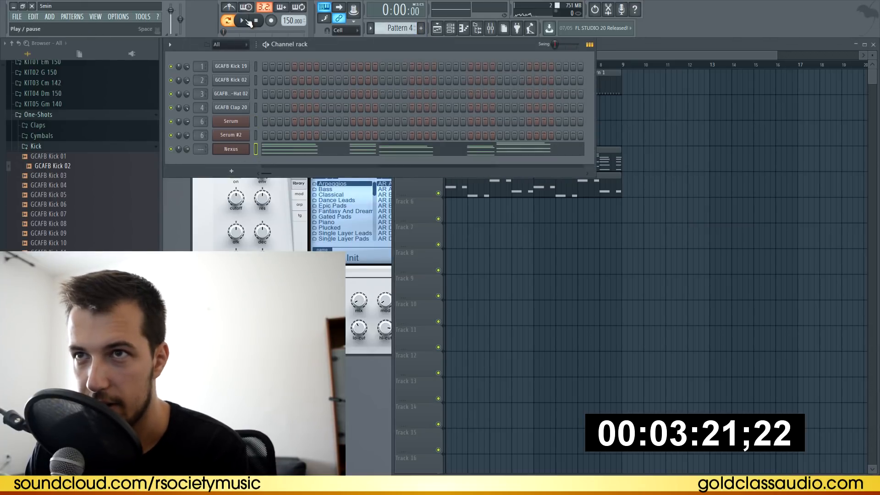
Load the LD Simply Future 1 preset from the XP Future Bass category in the Nexus instrument
left_click(231, 149)
left_click(232, 149)
scroll(335, 220, "down", 5)
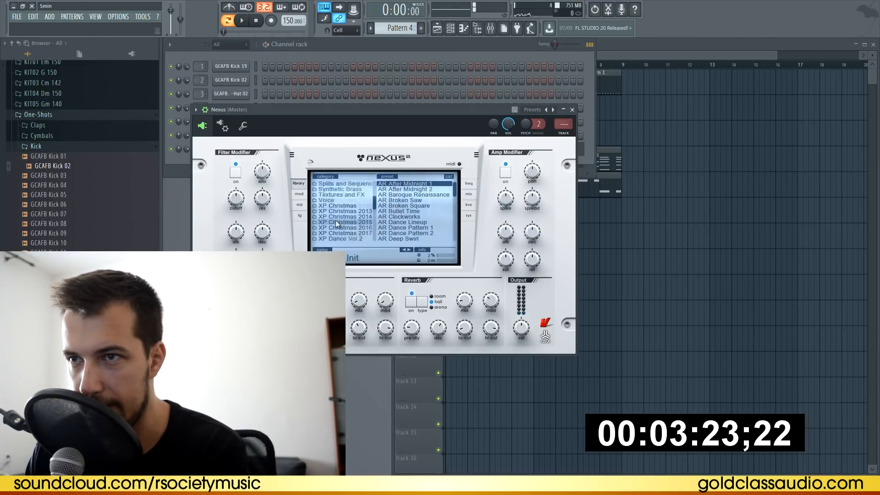
scroll(336, 220, "down", 3)
left_click(347, 218)
scroll(428, 215, "down", 4)
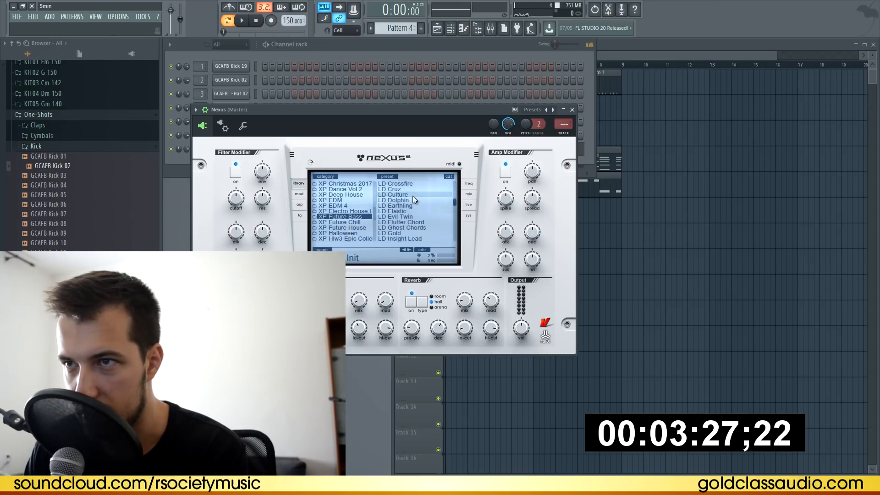
scroll(428, 216, "down", 2)
left_click(427, 217)
scroll(427, 217, "down", 2)
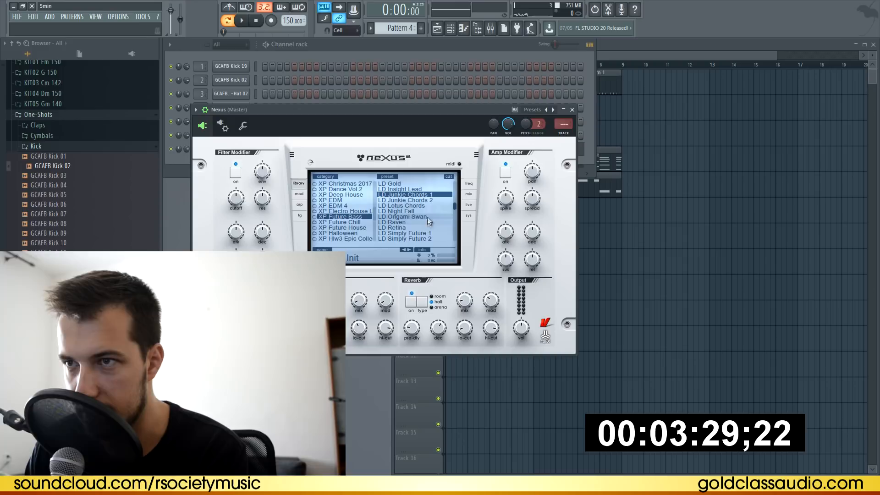
left_click(425, 232)
Play the Nexus chords, set the amp attack to about 62, and route the channel to mixer track 6
key("space")
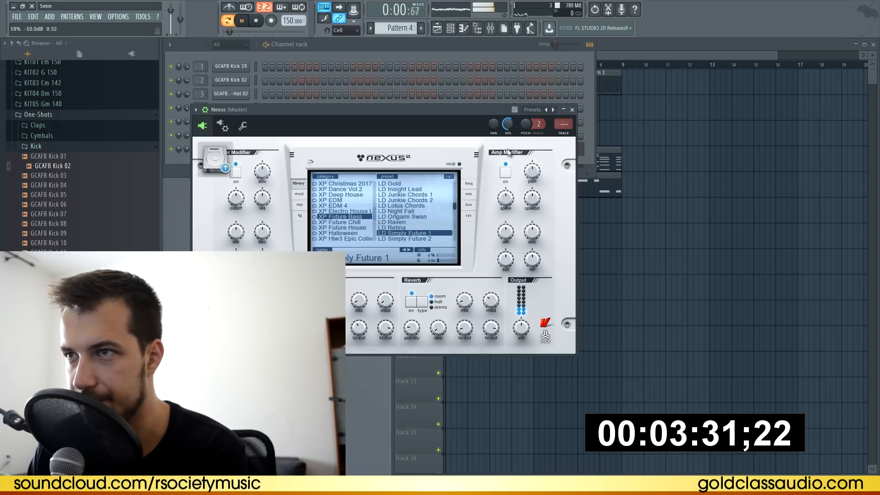
left_click_drag(505, 235, 505, 231)
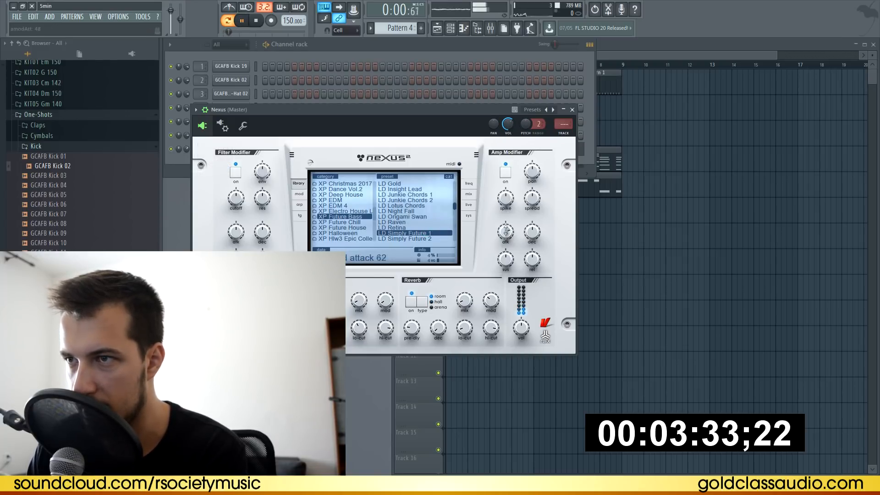
left_click_drag(570, 125, 571, 105)
left_click(573, 110)
Stop playback and place Pattern 4 clips on Track 7 at bars 1 and 5
key("space")
left_click_drag(555, 241, 450, 240)
left_click(555, 239)
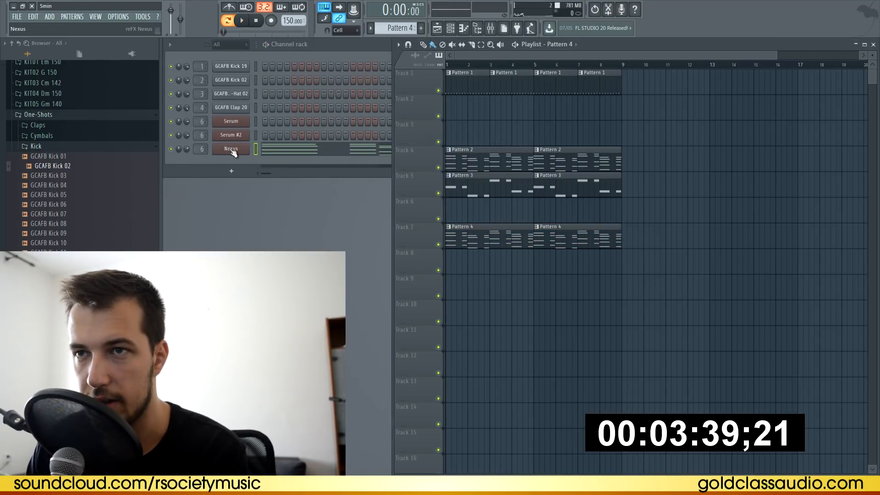
Clone the Nexus channel onto mixer track 7 and load Fruity Reeverb in slot 1 of Insert 7
right_click(233, 151)
left_click(265, 216)
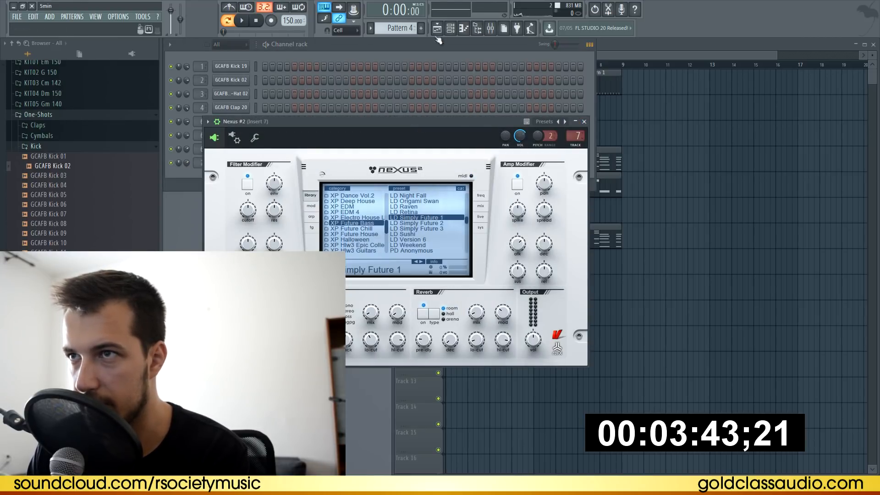
left_click(490, 28)
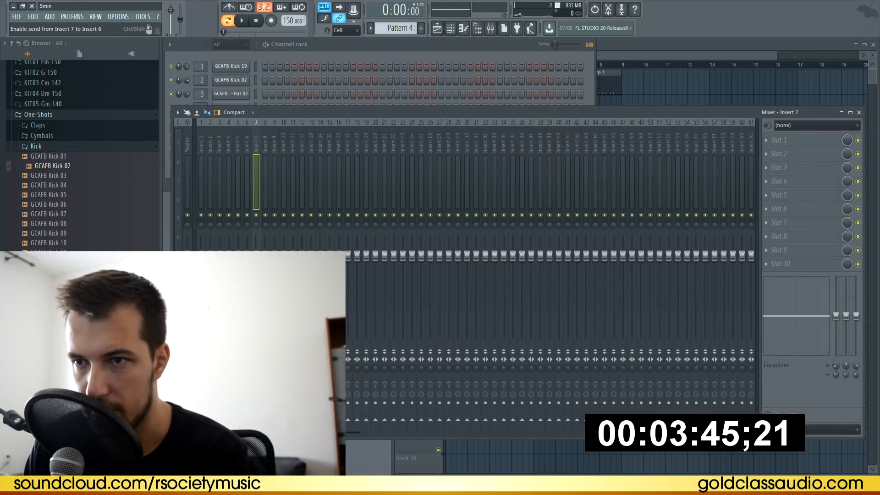
left_click(780, 140)
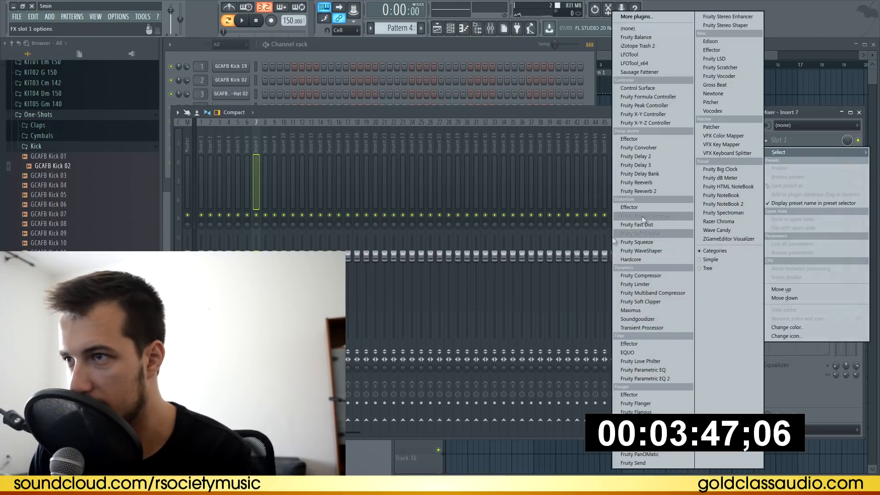
left_click(643, 183)
Load Soundgoodizer in slot 2 of Insert 7 and close its window
left_click(390, 43)
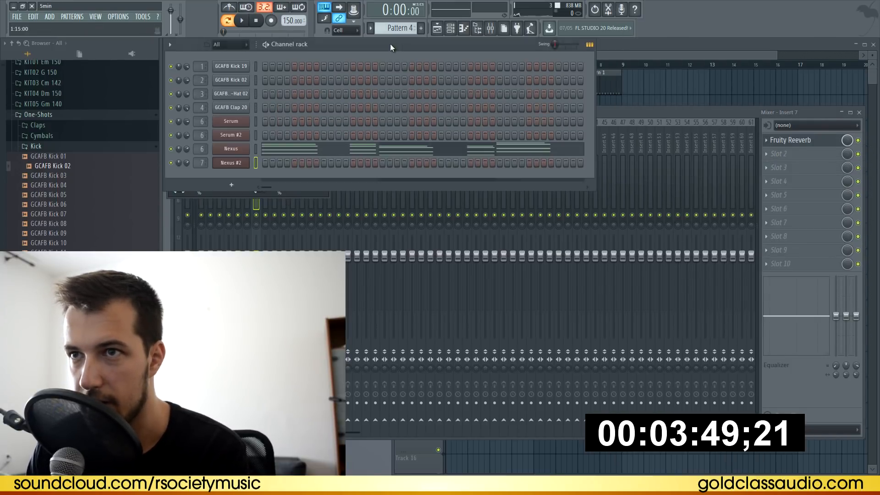
left_click(782, 156)
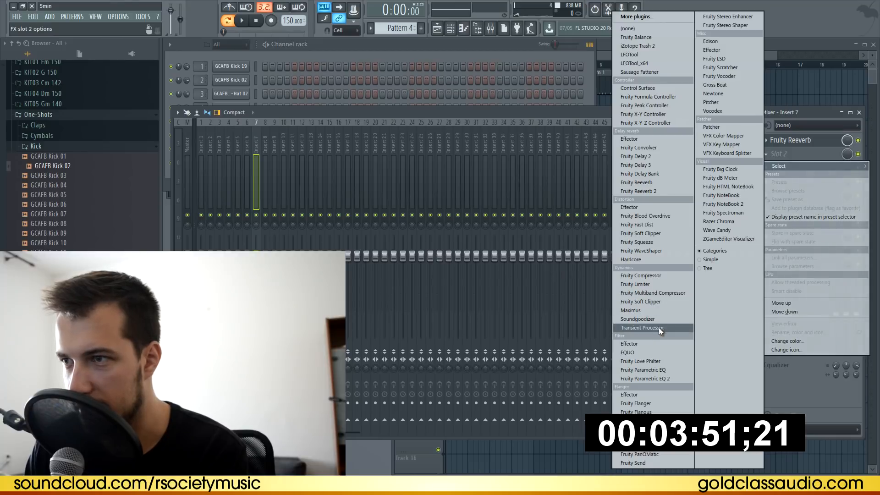
left_click(649, 319)
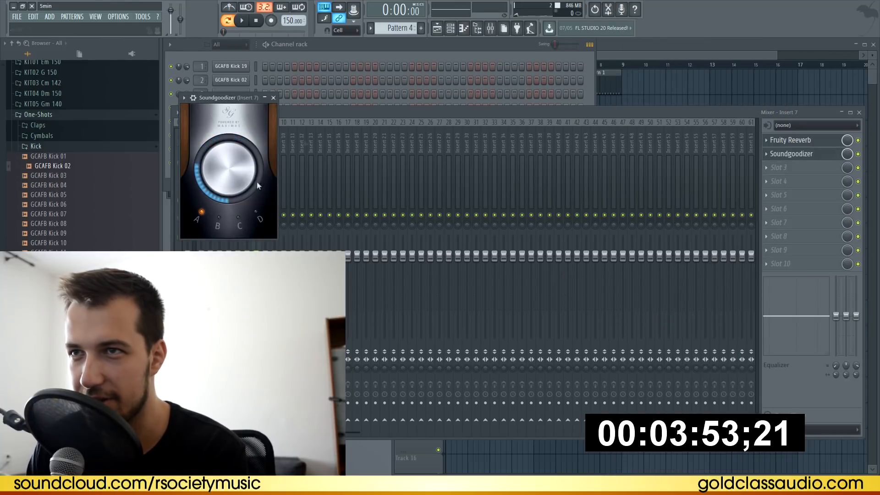
left_click(274, 98)
Create a new pattern and load the PL Rebel preset from XP Future Bass in Nexus #2
left_click(368, 43)
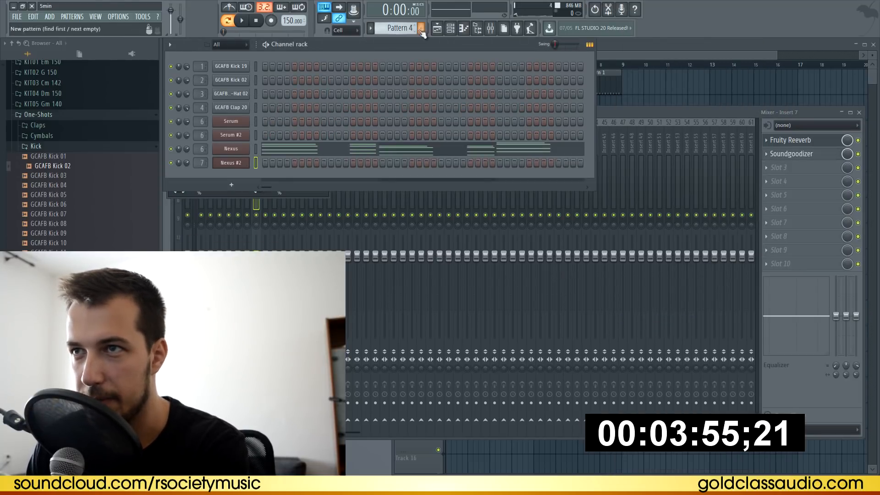
left_click(421, 29)
left_click(228, 166)
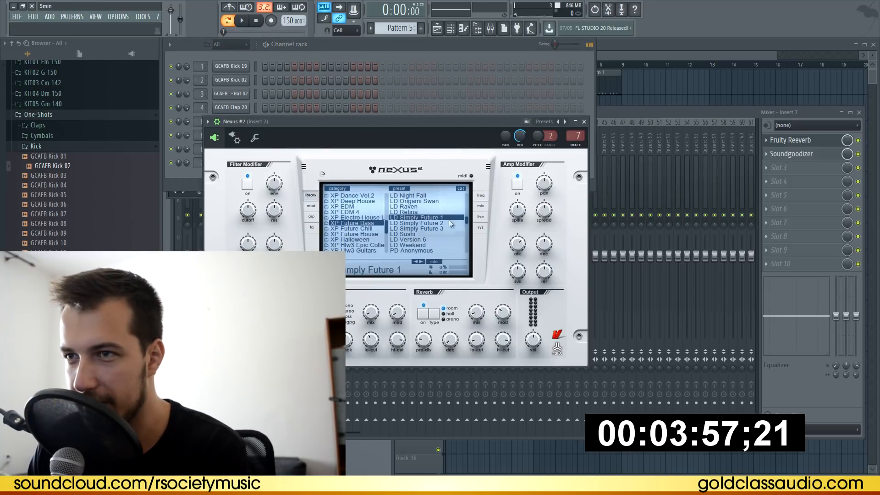
scroll(429, 227, "down", 5)
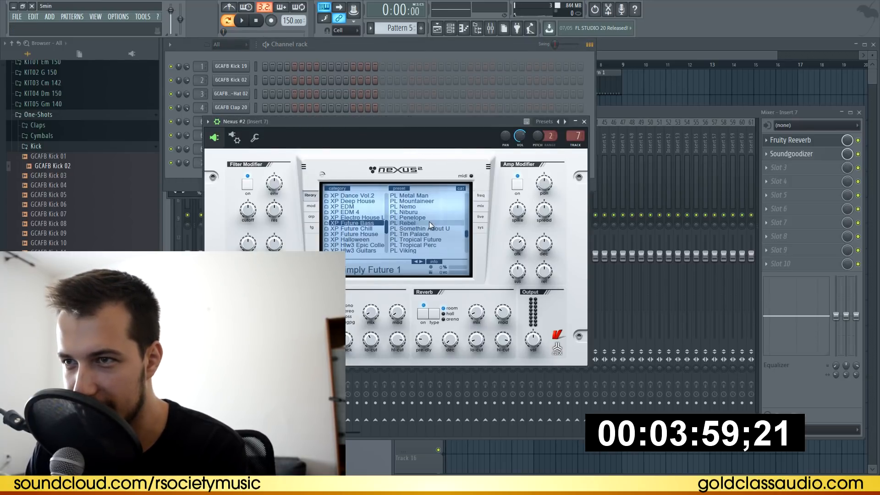
left_click(420, 223)
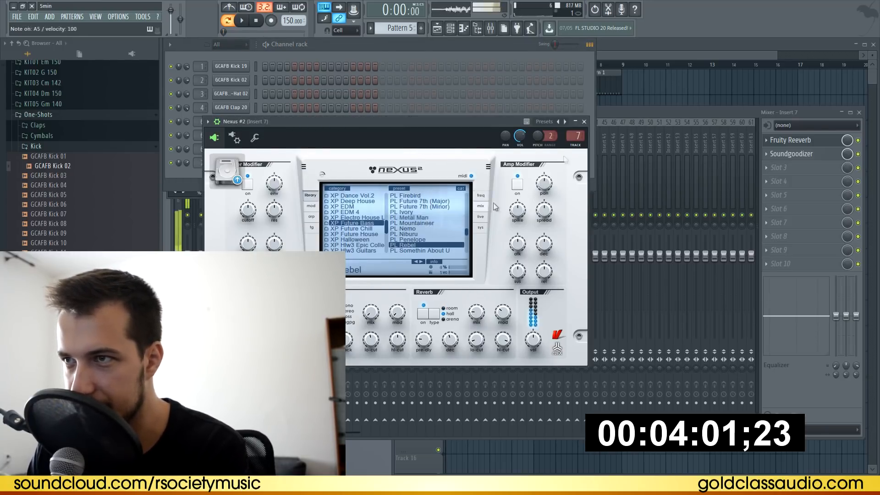
left_click(584, 121)
Bring the playlist forward and place a Pattern 5 clip at bar 1 of Track 9
key("F5")
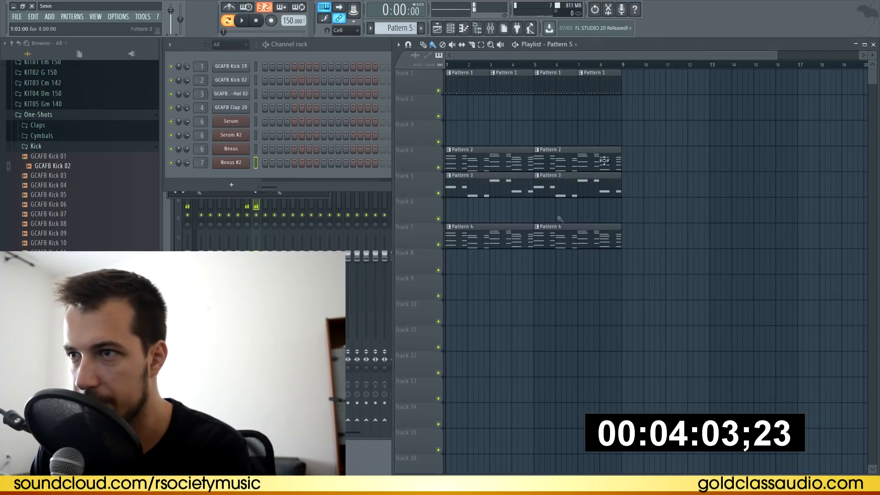
left_click(461, 279)
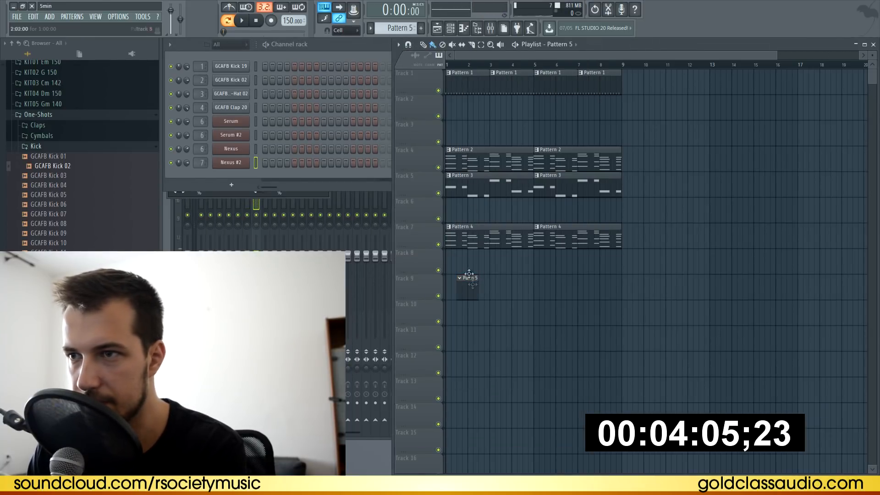
left_click_drag(470, 287, 423, 294)
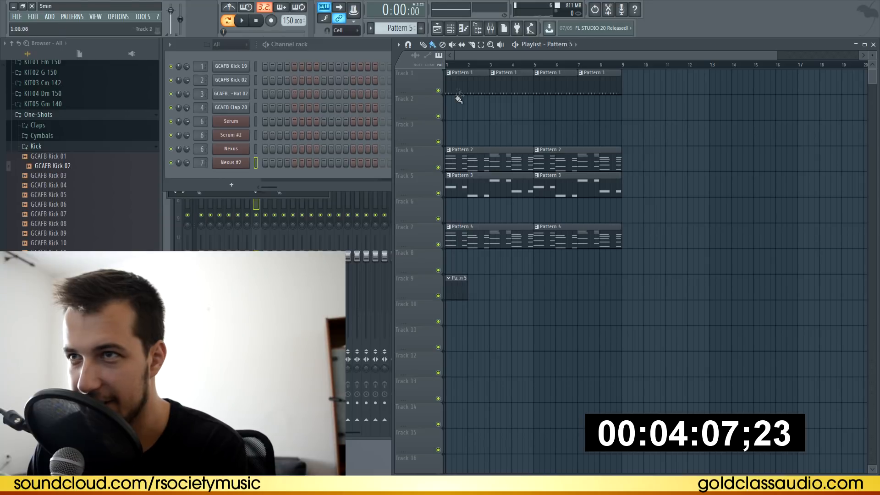
Open the piano roll of Nexus #2 and draw the melody's first two notes, D#6 and C#6
left_click(456, 67)
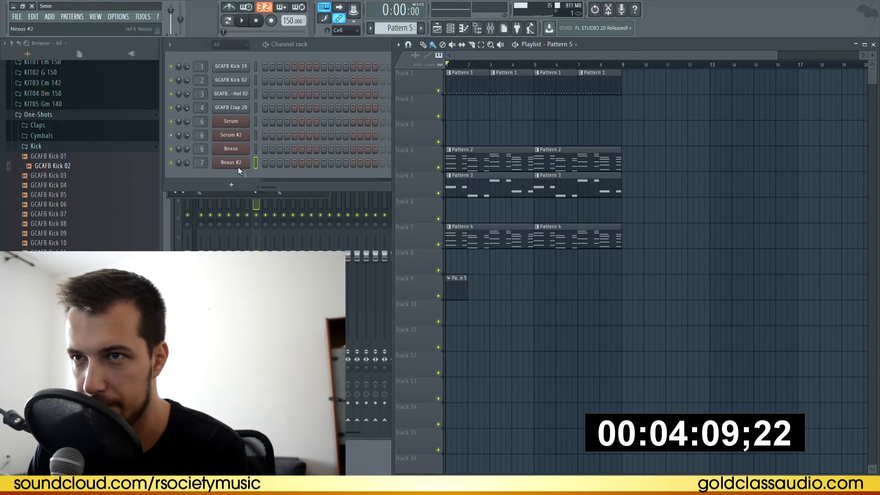
right_click(238, 166)
left_click(276, 163)
left_click(225, 152)
left_click_drag(221, 163, 212, 84)
right_click(228, 155)
scroll(293, 154, "up", 2)
left_click_drag(316, 144, 255, 144)
left_click(265, 164)
Continue the descending run in bar 1 with A#5 and G#5 notes and play the melody
left_click_drag(334, 213, 335, 192)
scroll(339, 195, "up", 2)
left_click_drag(407, 241, 413, 284)
scroll(414, 290, "down", 1)
key("space")
key("space")
scroll(387, 64, "down", 4)
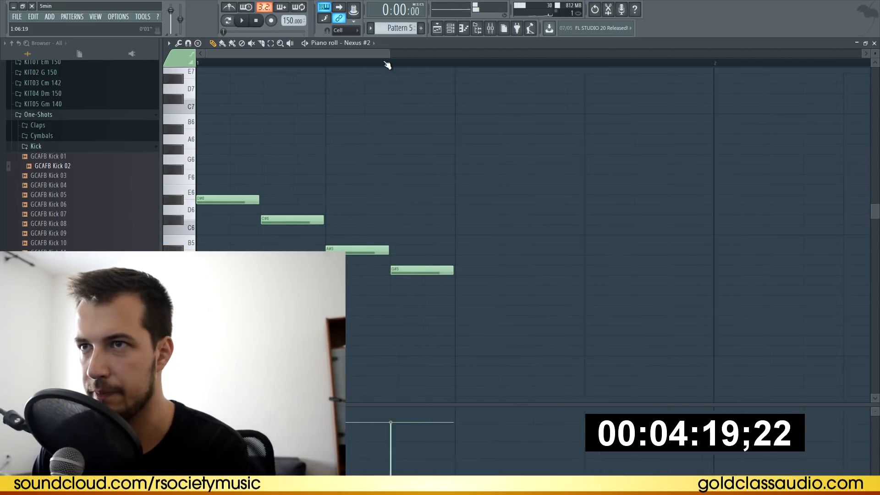
key("space")
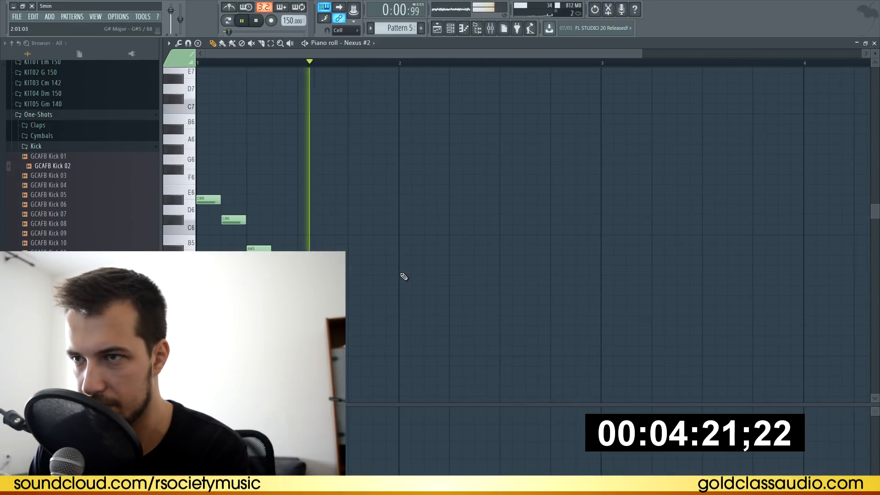
key("space")
Draw an ascending run of F#5, G#5, A#5 and C#6 notes at the start of bar 2
left_click(412, 269)
mouse_move(412, 270)
left_mouse_down()
mouse_move(412, 299)
mouse_move(428, 260)
left_mouse_up()
scroll(410, 290, "down", 1)
left_click(461, 240)
left_click_drag(497, 209, 487, 210)
Duplicate the whole two-bar melody into bars 3 and 4 and deselect the notes
key("ctrl+a")
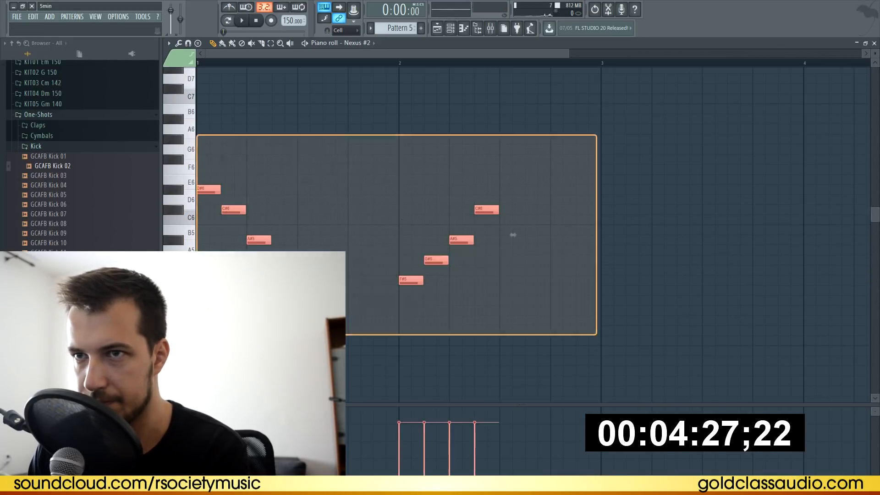
key("ctrl+b")
mouse_move(613, 190)
left_mouse_down()
mouse_move(664, 189)
mouse_move(600, 189)
mouse_move(613, 191)
left_mouse_up()
scroll(713, 127, "down", 3)
scroll(713, 127, "down", 1)
left_click(762, 134, "ctrl")
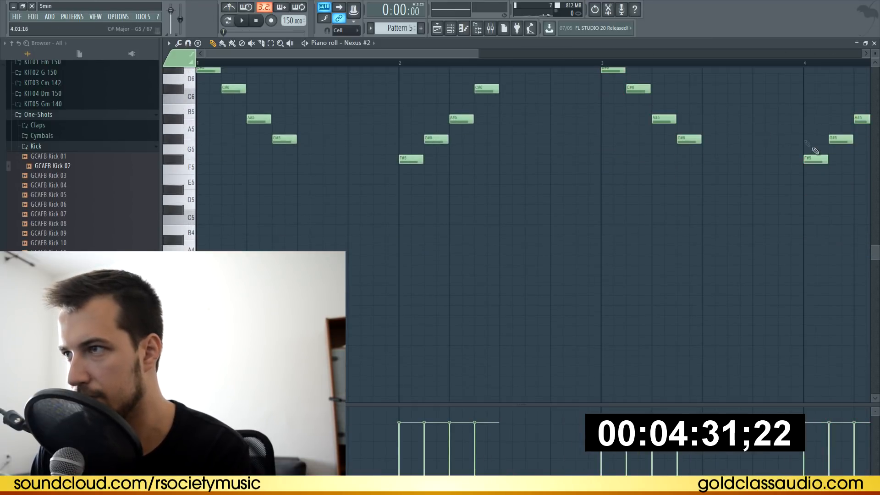
Replace the F#5 note at the start of bar 4 with G#5, play the melody, and close the piano roll
left_click(800, 139)
left_click_drag(799, 140, 812, 139)
right_click(815, 160)
key("space")
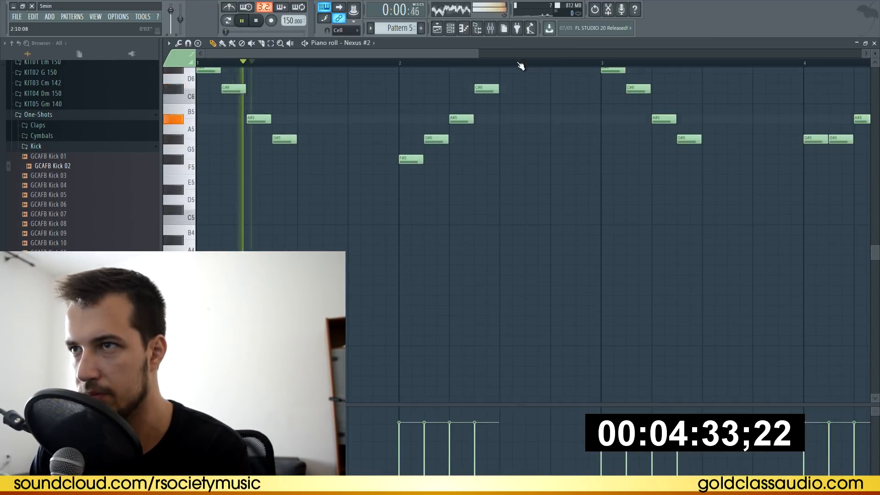
scroll(521, 64, "down", 2)
scroll(439, 250, "up", 2)
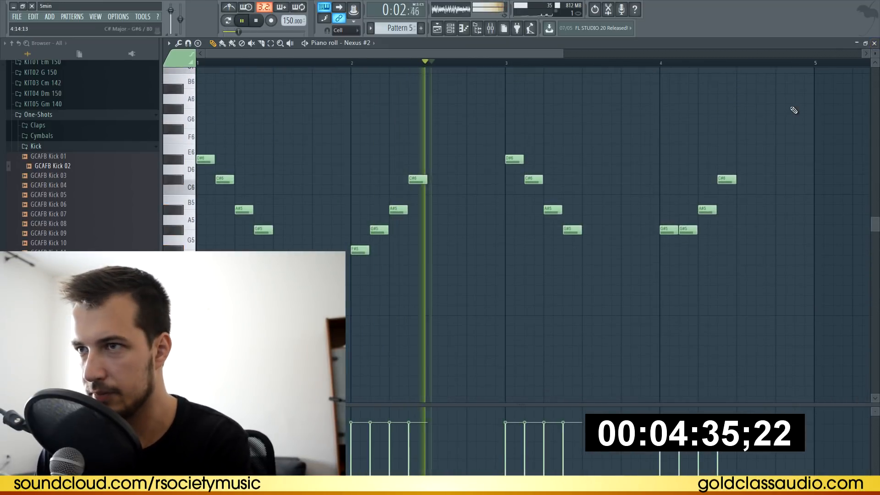
left_click(876, 42)
Duplicate the Pattern 5 clip on Track 9 so it repeats from bar 5, and play the arrangement
left_click_drag(562, 295, 438, 313)
key("ctrl+b")
left_click(608, 260, "ctrl")
key("space")
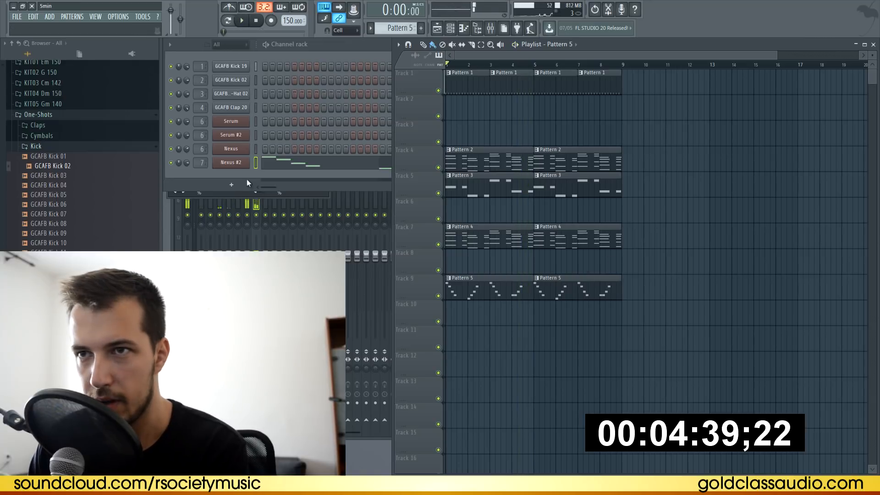
Open the Nexus #2 notes in Pattern 5 and the notes in Pattern 4, closing each piano roll
left_click(188, 163)
left_click(260, 167)
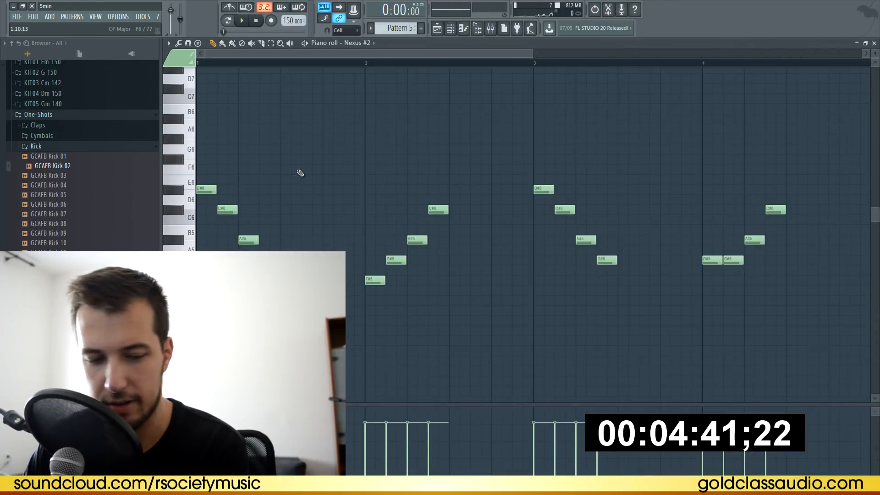
left_click(874, 42)
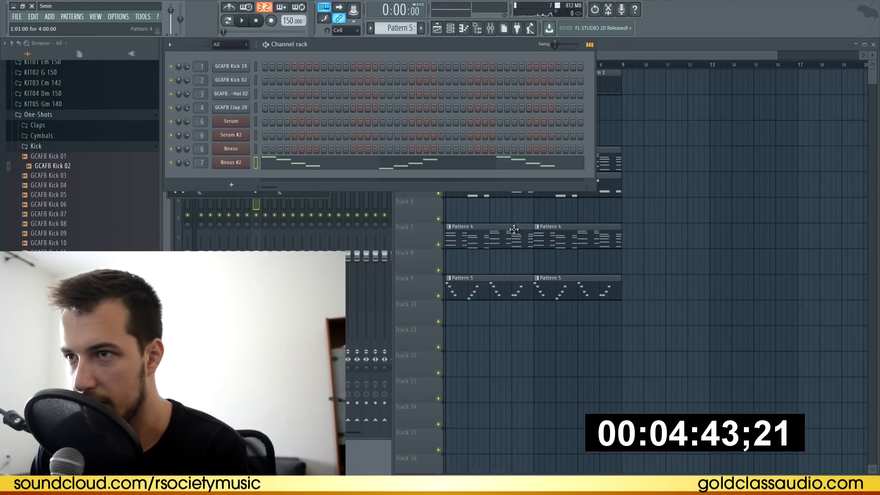
left_click(514, 230)
double_click(514, 230)
left_click(874, 42)
Transpose the Serum #2 bass notes in Pattern 3 up two semitones and close the piano roll
left_click(317, 142)
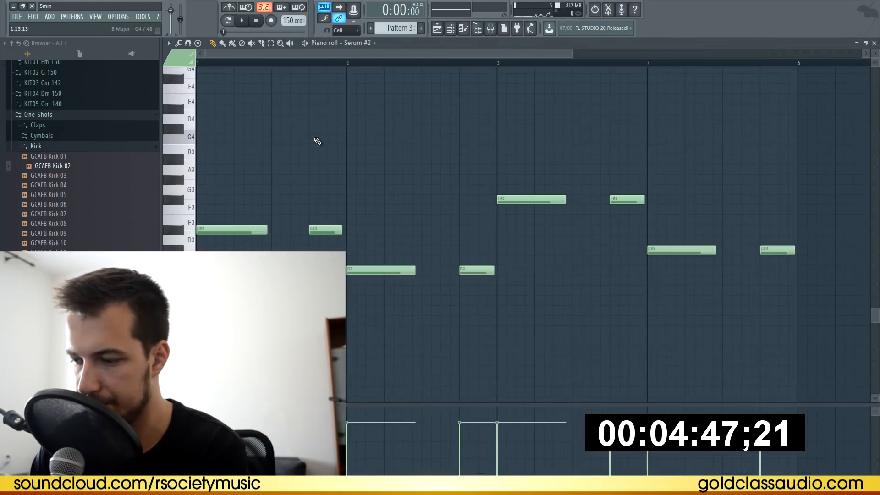
key("Up")
key("Up")
left_click(874, 43)
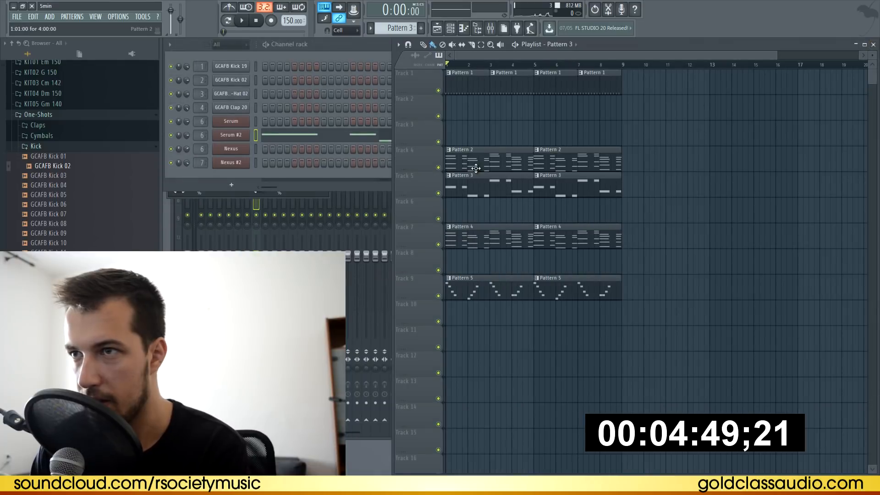
Open the Serum chord notes in Pattern 2 and close the piano roll
left_click(491, 164)
left_click(345, 122)
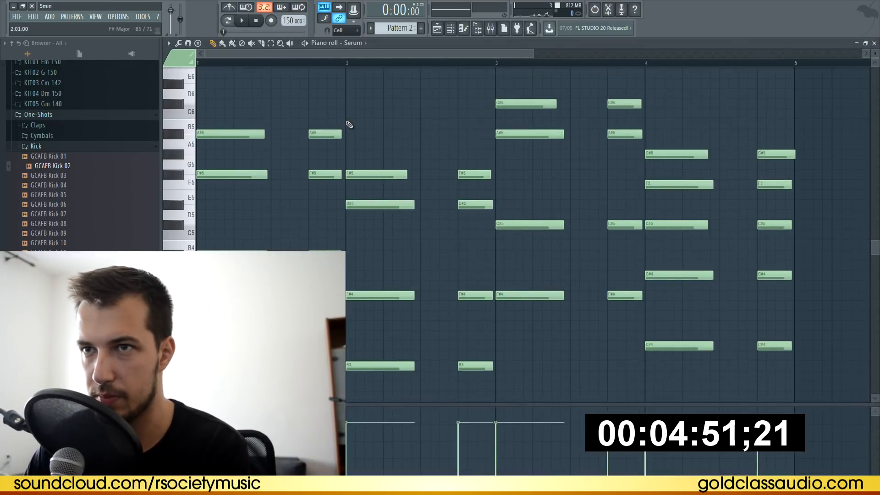
left_click(875, 43)
Select Pattern 4, lower the Nexus channel volume, and keep the empty part of Track 3 free of clips
left_click(488, 243)
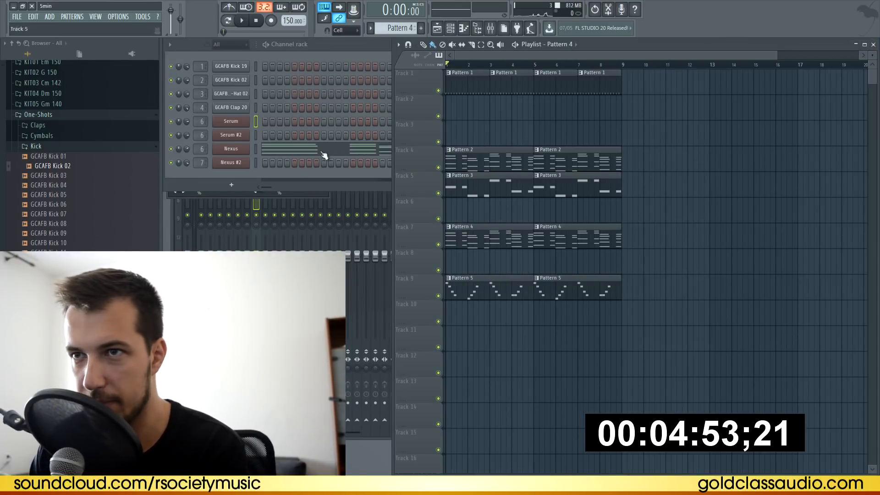
left_click_drag(186, 149, 186, 161)
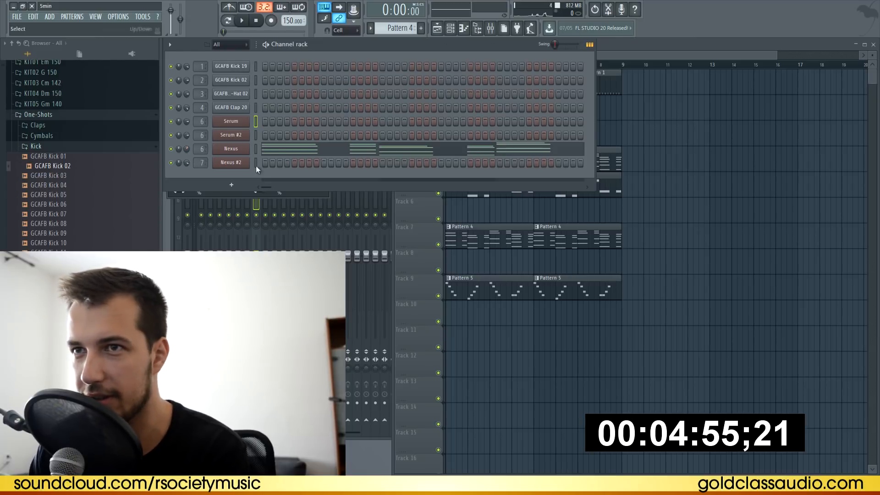
left_click(762, 133)
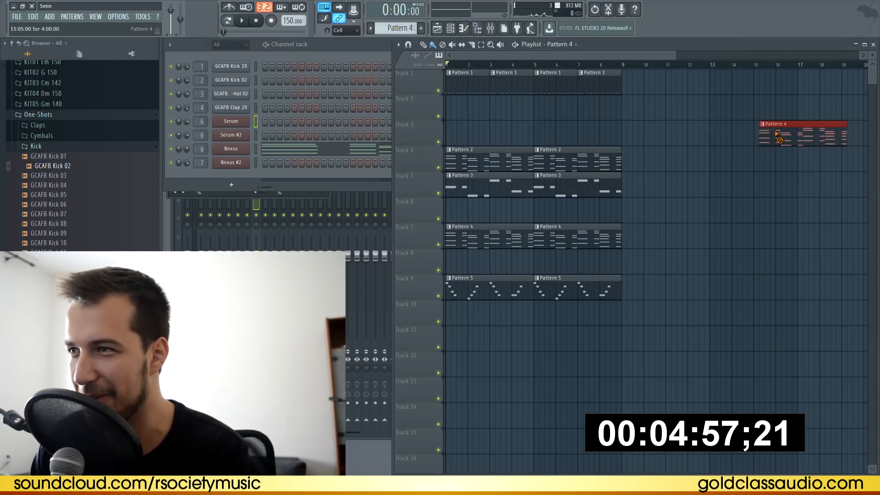
right_click(763, 133)
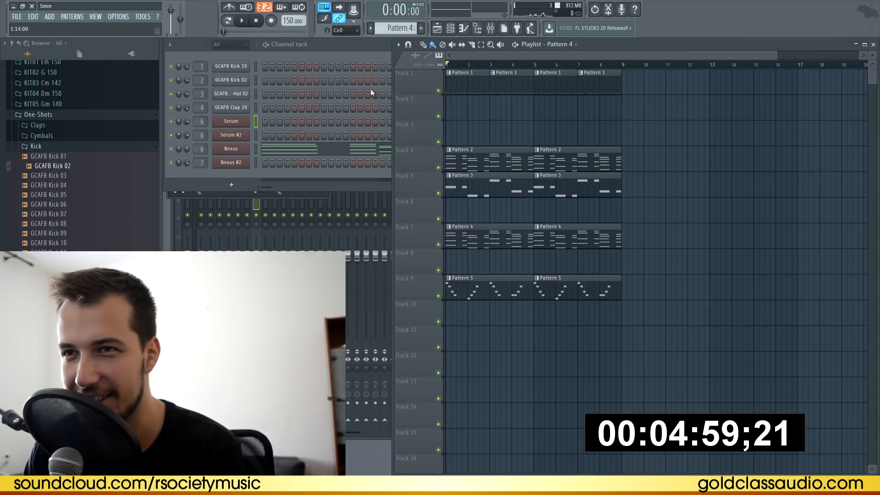
Collapse the Kick and One-Shots sample folders in the browser
left_click(98, 148)
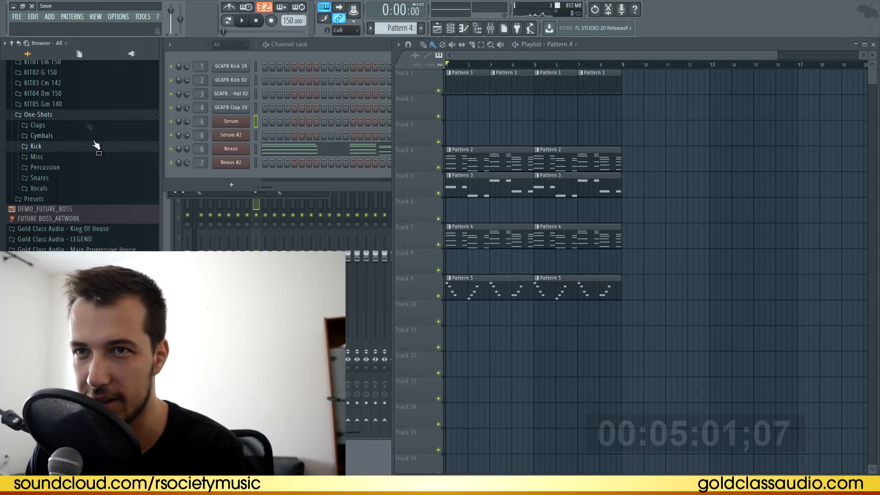
left_click(78, 114)
left_click(617, 102)
right_click(653, 109)
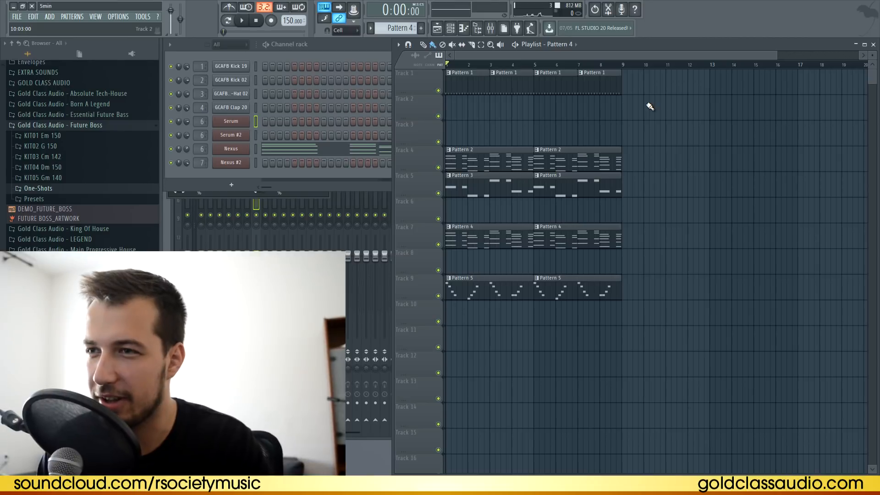
Select Pattern 5, play the whole arrangement from the start, and stop playback
left_click(496, 300)
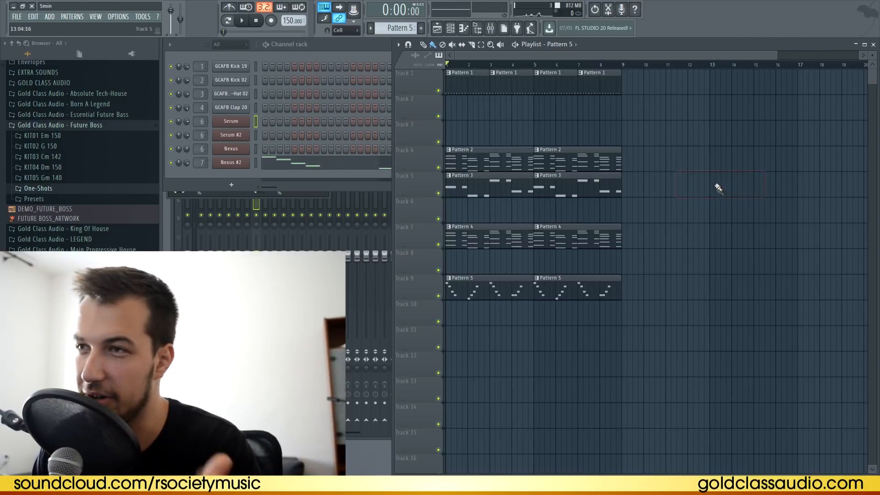
key("space")
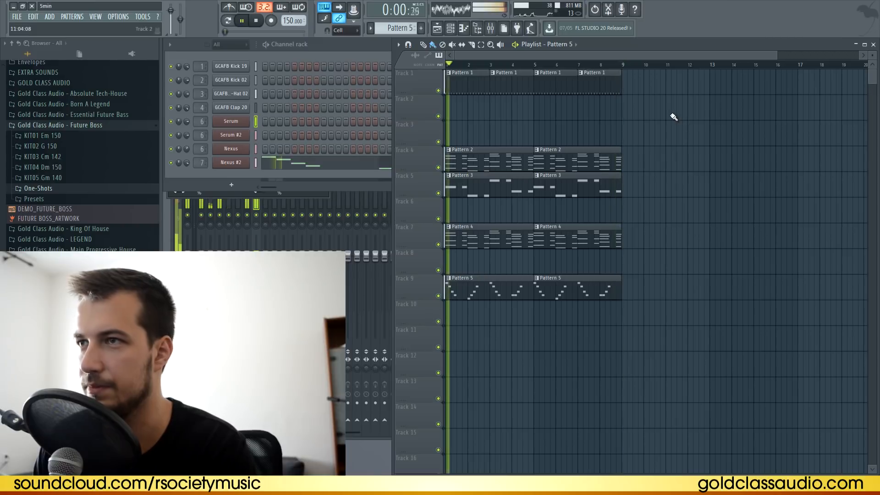
key("space")
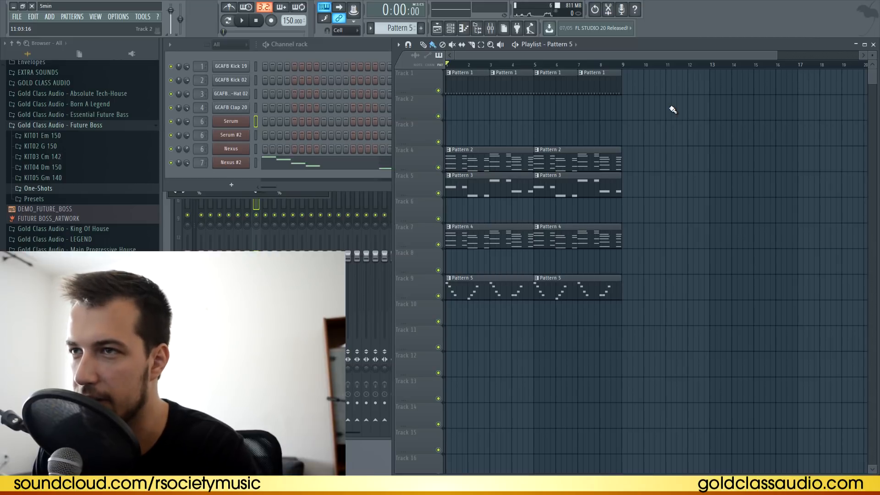
Solo the GCAFB Kick 19 channel in Pattern 1 and play it in pattern mode
left_click(475, 88)
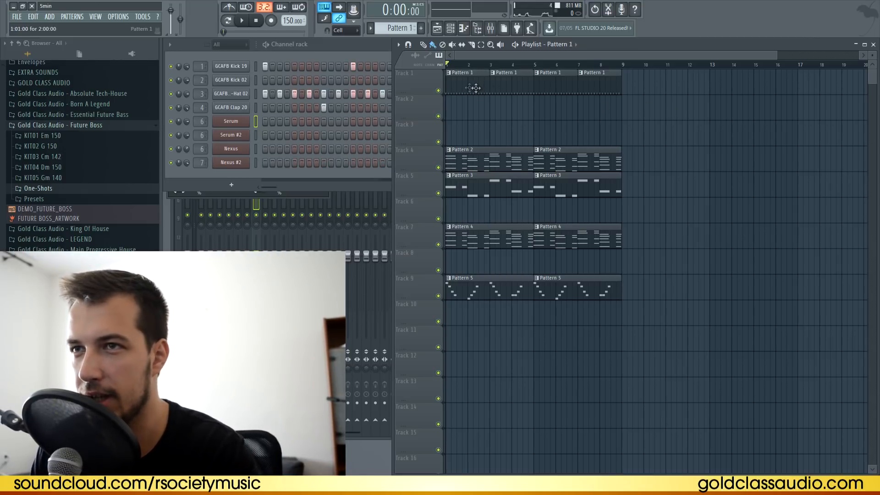
right_click(172, 68)
left_click(185, 83)
left_click(228, 20)
left_click(242, 21)
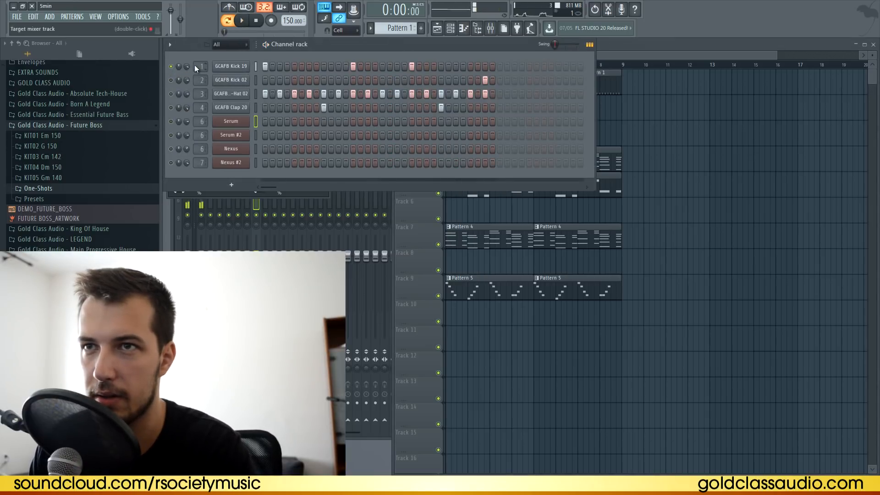
left_click(229, 67)
left_click(489, 156)
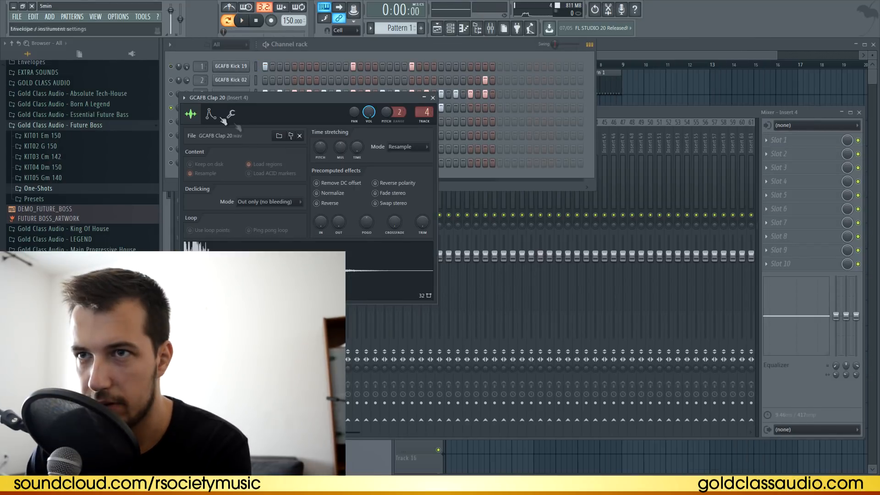
Raise the volume in GCAFB Clap 20's levels adjustment to about 103% and close its channel settings
left_click(223, 117)
left_click(232, 116)
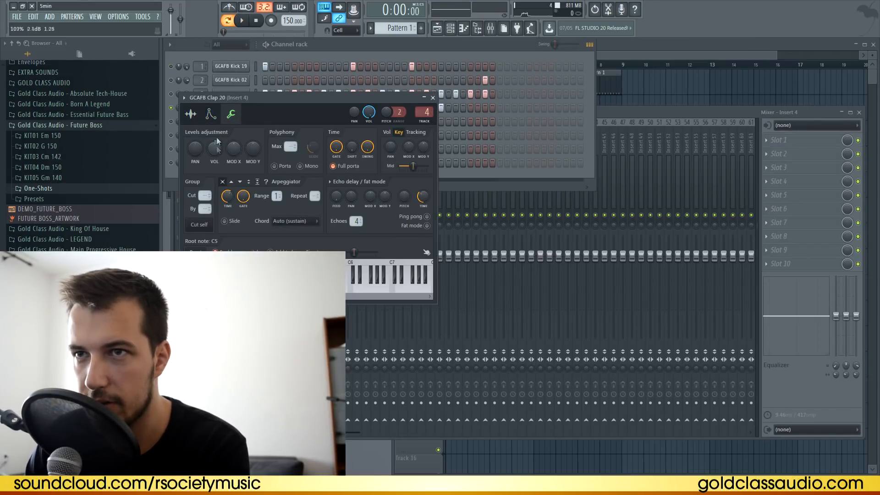
left_click(433, 98)
Load Fruity Reeverb in the first effect slot of the clap's mixer track, Insert 4, and play the pattern
left_click(775, 140)
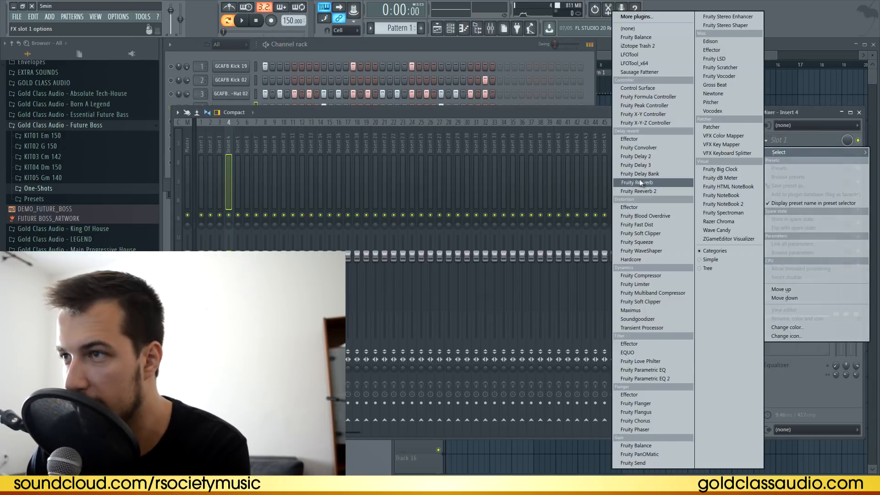
left_click(672, 182)
scroll(199, 194, "down", 1)
left_click(349, 110)
key("space")
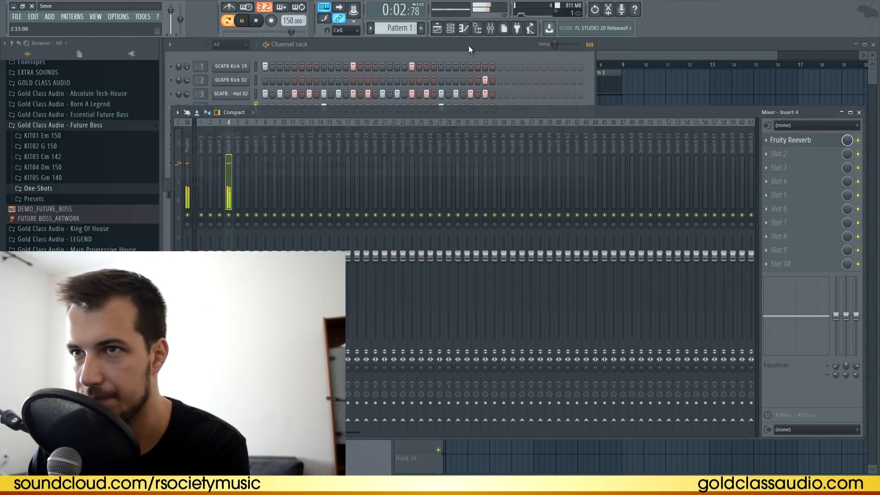
Solo the GCAFB Hi-Hat 02 channel and set its volume to about 82%
left_click(187, 99)
right_click(171, 94)
left_click(180, 100)
left_click_drag(186, 94, 186, 90)
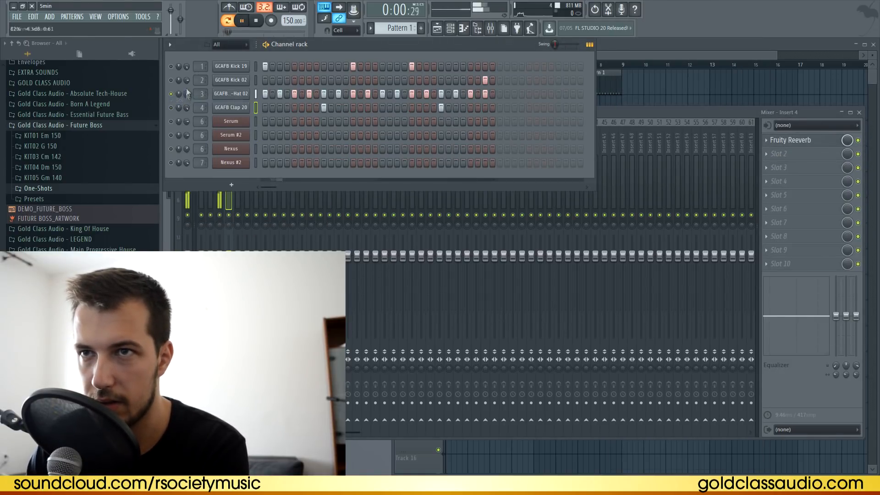
Load Fruity Reeverb in the first slot of the hi-hat's track, Insert 3, with a 0.3 sec decay
left_click(231, 93)
left_click(767, 137)
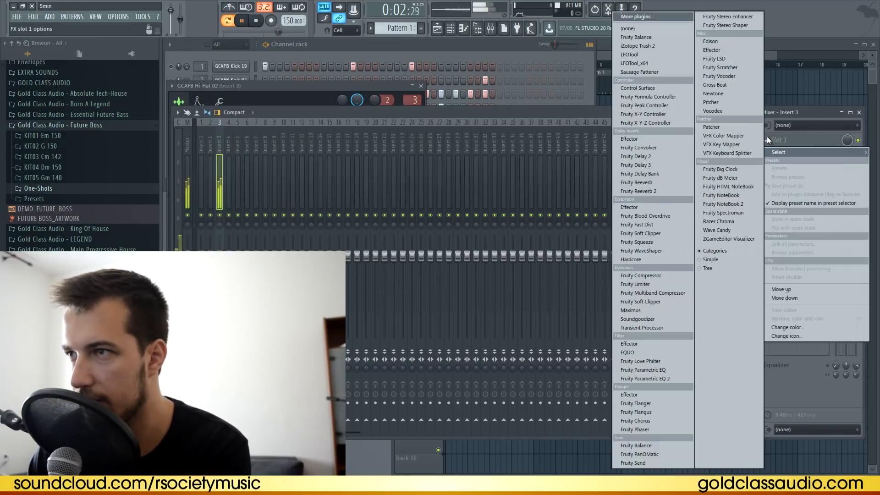
left_click(633, 178)
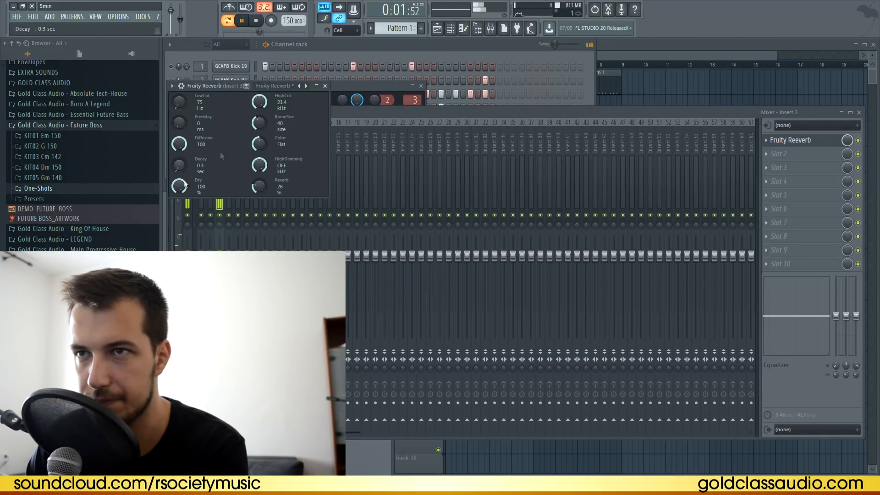
left_click(325, 86)
Add Fruity Stereo Shaper to the second slot of Insert 3 with a Stereoize preset and close the plugin
left_click(768, 154)
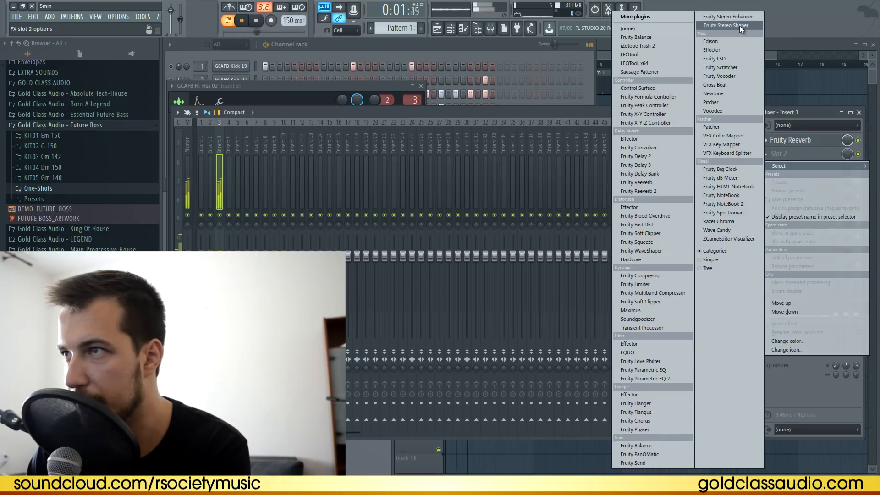
left_click(739, 26)
left_click(184, 98)
mouse_move(215, 125)
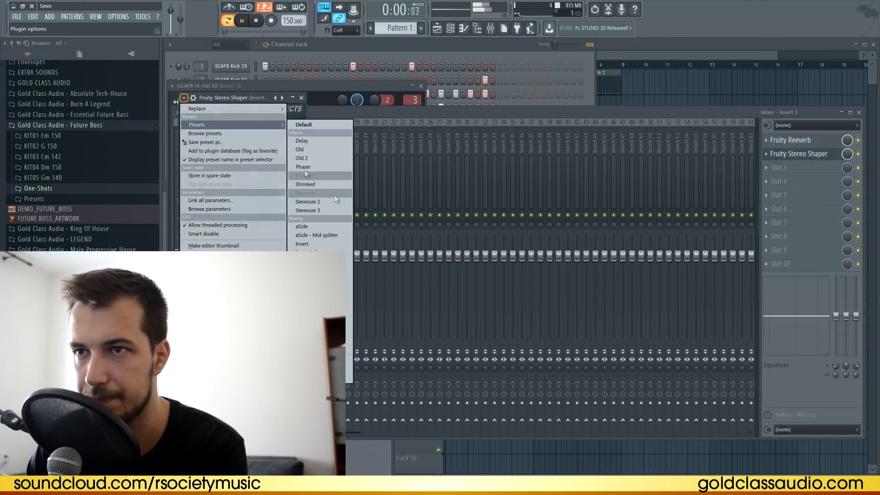
left_click(332, 202)
left_click(302, 98)
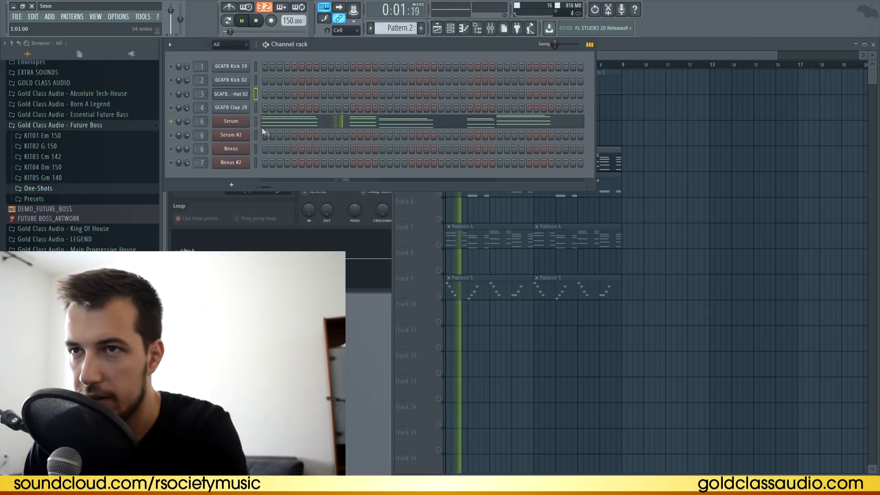
Route the Serum channel to mixer Insert 8 and load Fruity parametric EQ 2 in its first slot
left_click(230, 121)
key("space")
key("F9")
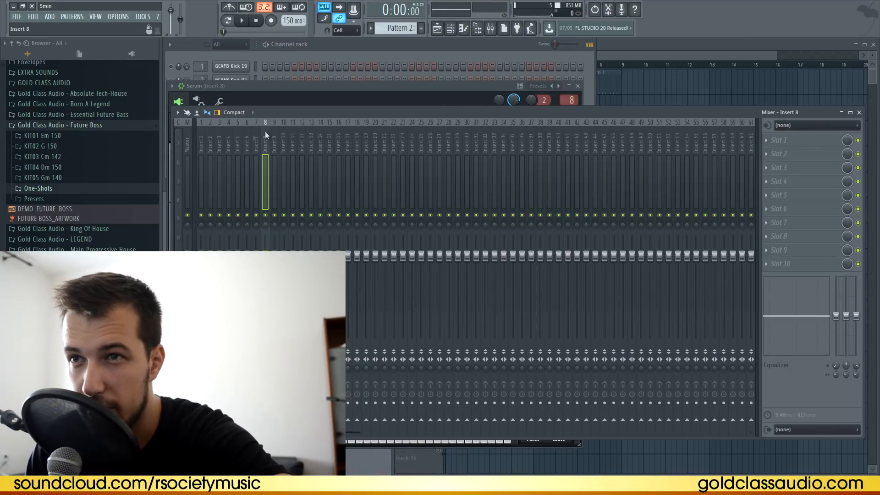
left_click(780, 143)
left_click(651, 275)
Shape Serum's EQ with a steep low cut, a slight mid dip and a high shelf of about 4.3 dB near 3.4 kHz
left_click_drag(356, 184, 333, 173)
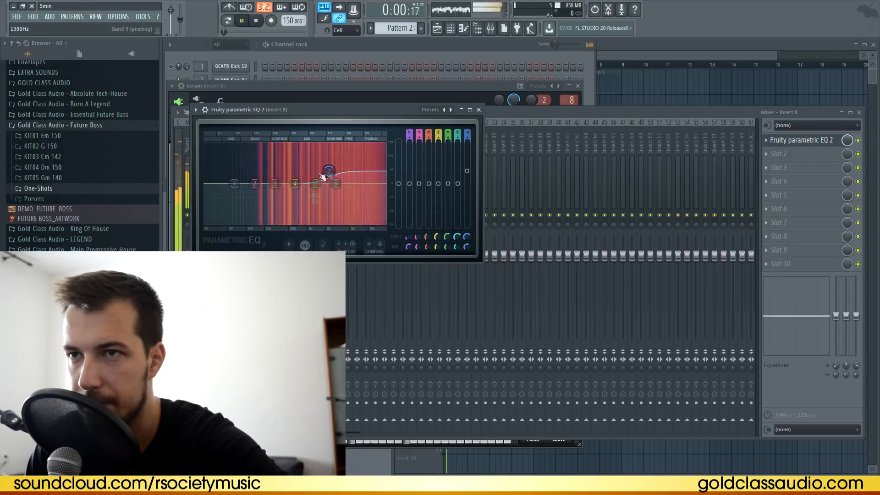
right_click(234, 184)
mouse_move(248, 207)
left_click(284, 234)
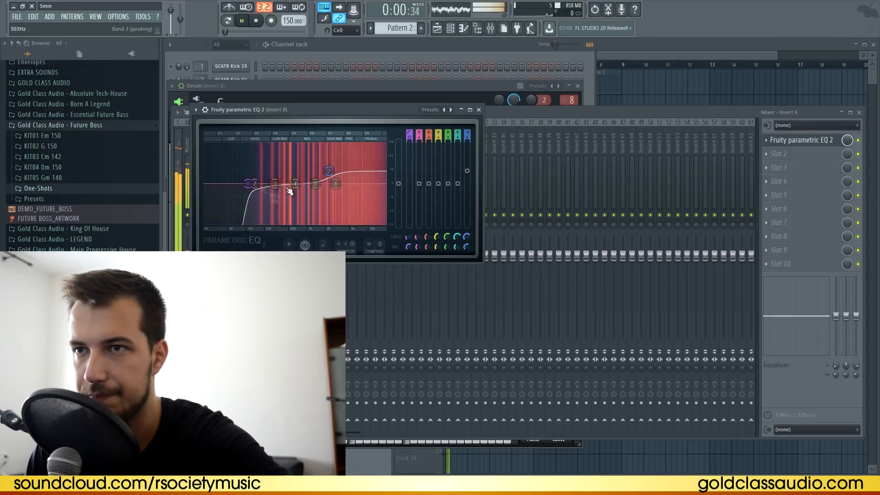
left_click_drag(295, 184, 301, 212)
left_click_drag(329, 171, 366, 186)
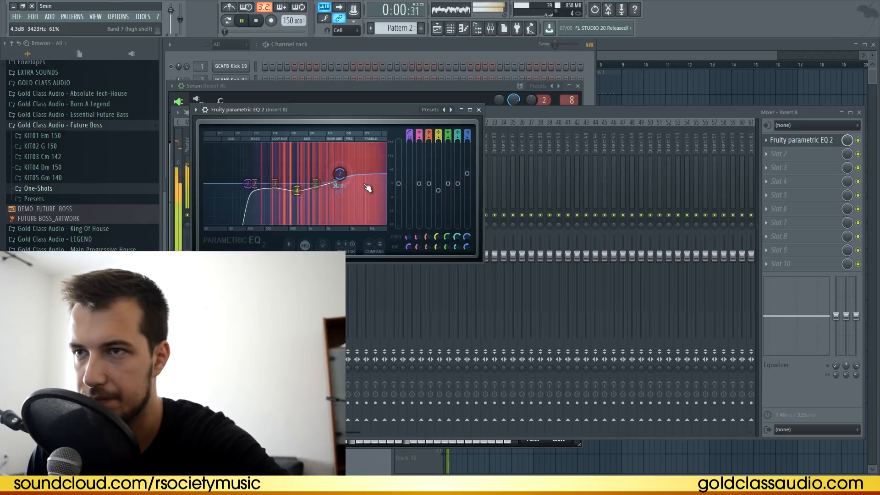
Load Fruity Reeverb in the second slot of Insert 8 with a 1.0 sec decay and close it
left_click(770, 154)
mouse_move(779, 166)
left_click(633, 181)
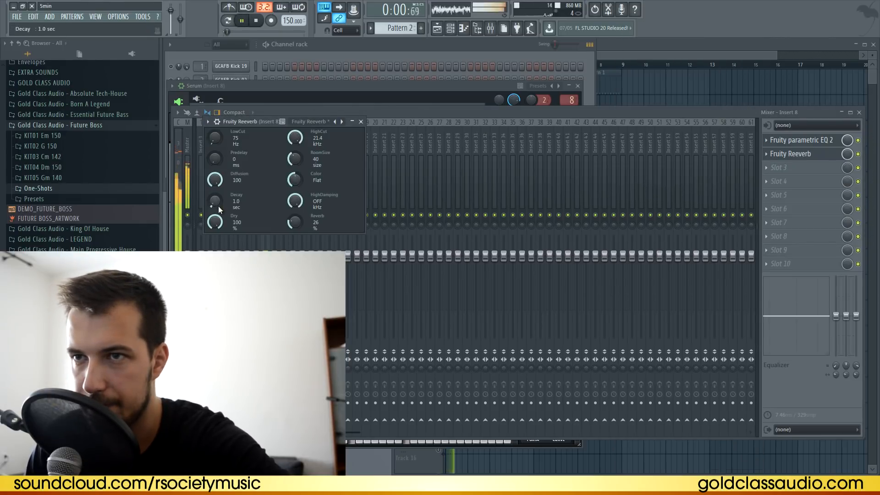
left_click(361, 122)
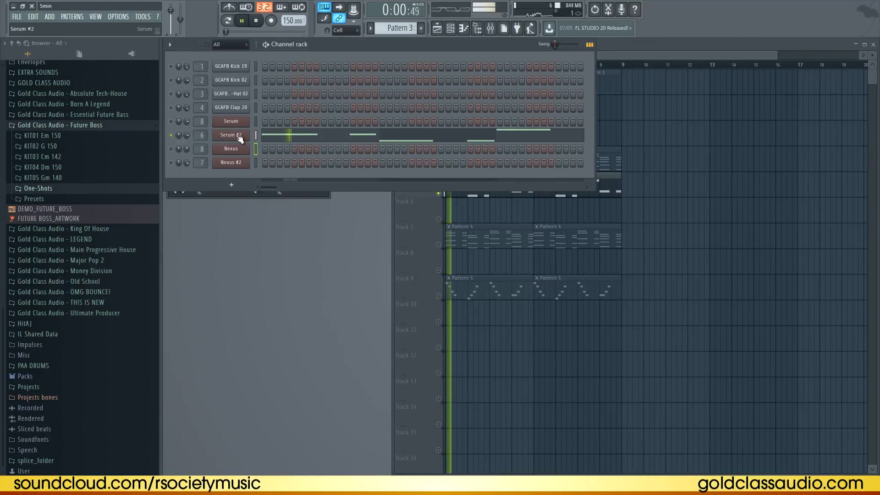
Open the Serum #2 bass notes in Pattern 3 and raise the notes in bars 2 and 4 by one octave
left_click(238, 136)
key("space")
left_click(364, 44)
left_click(311, 133)
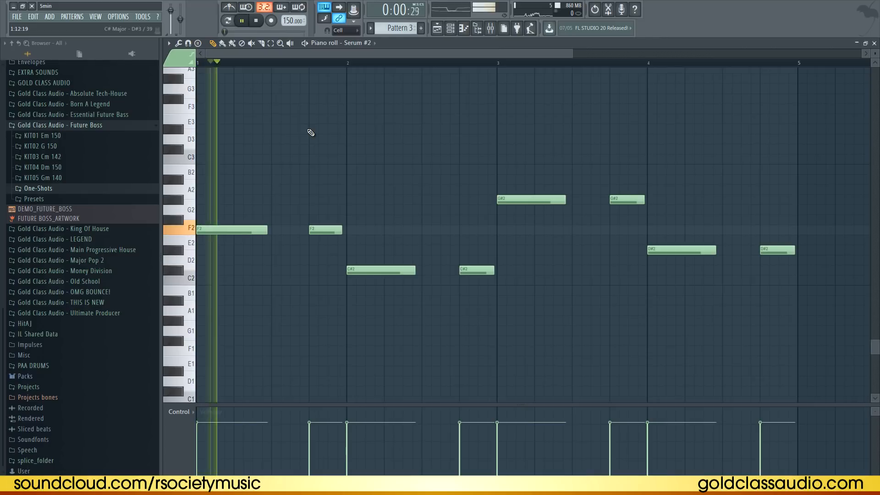
left_click_drag(408, 293, 509, 264)
key("ctrl+Up")
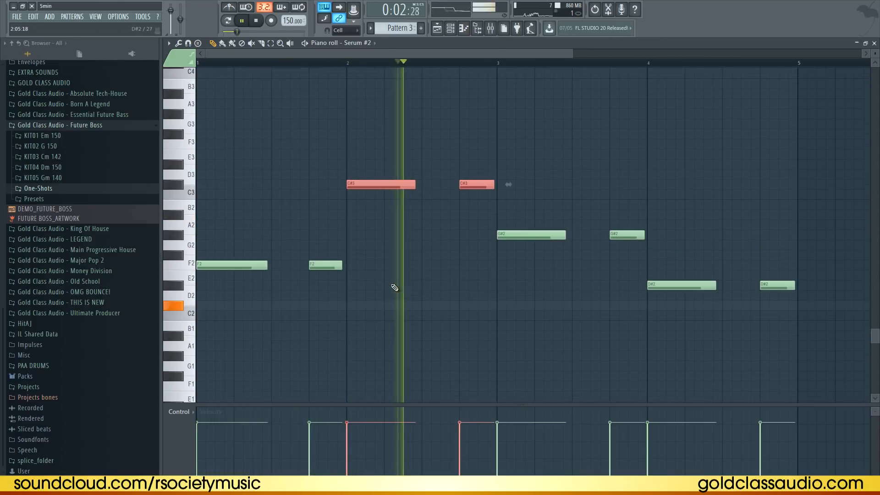
left_click_drag(821, 240, 695, 308)
key("ctrl+Up")
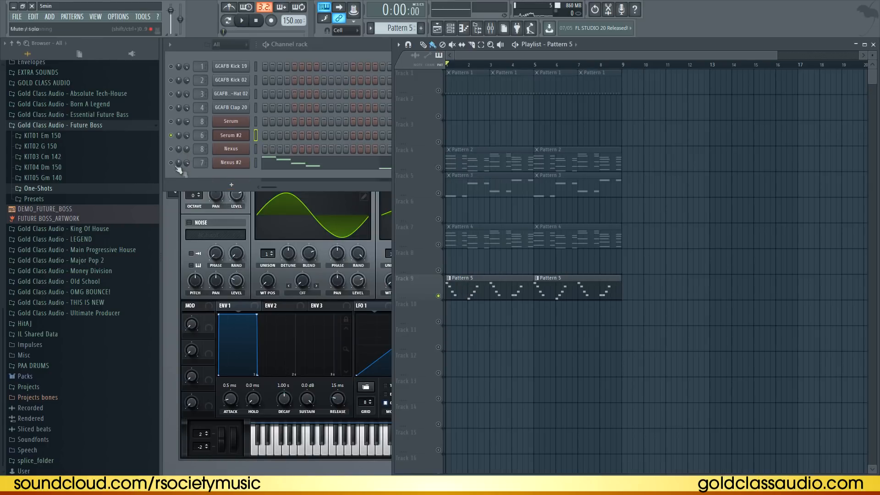
Solo and play the Nexus #2 channel, and adjust the Soundgoodizer mode on its mixer track, Insert 7
left_click(171, 163)
key("space")
left_click(239, 162)
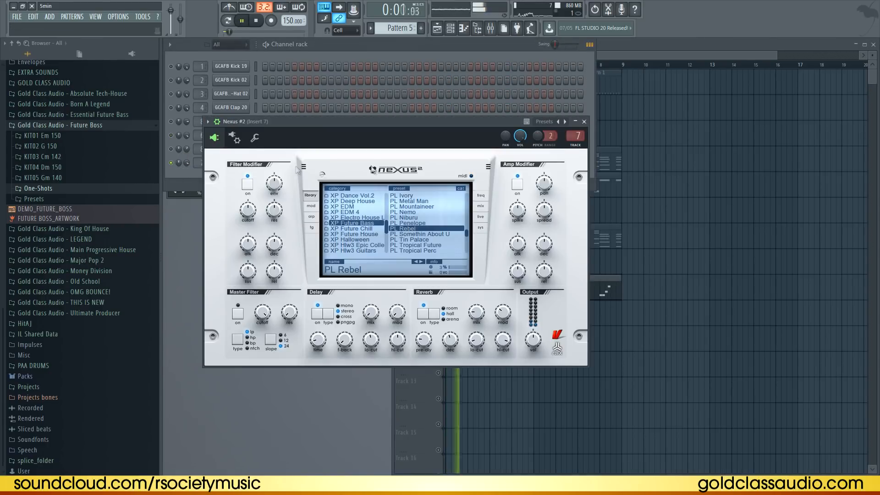
left_click(584, 122)
left_click(490, 28)
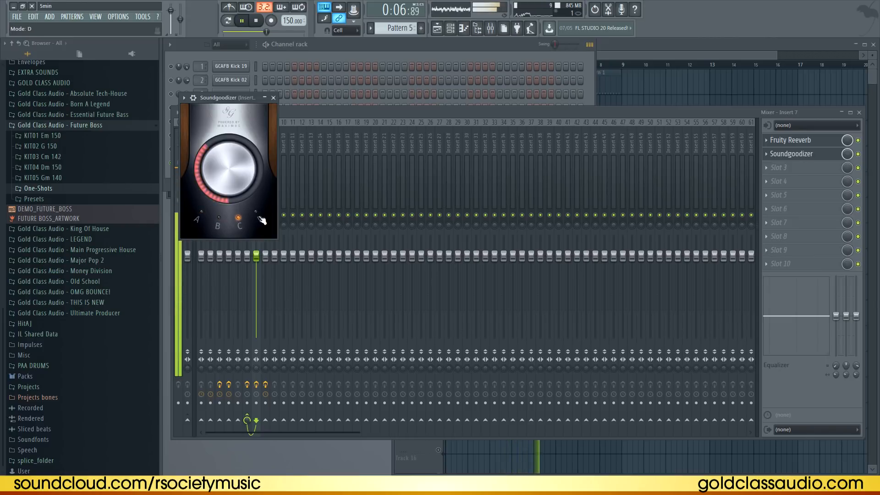
left_click(274, 98)
left_click(359, 45)
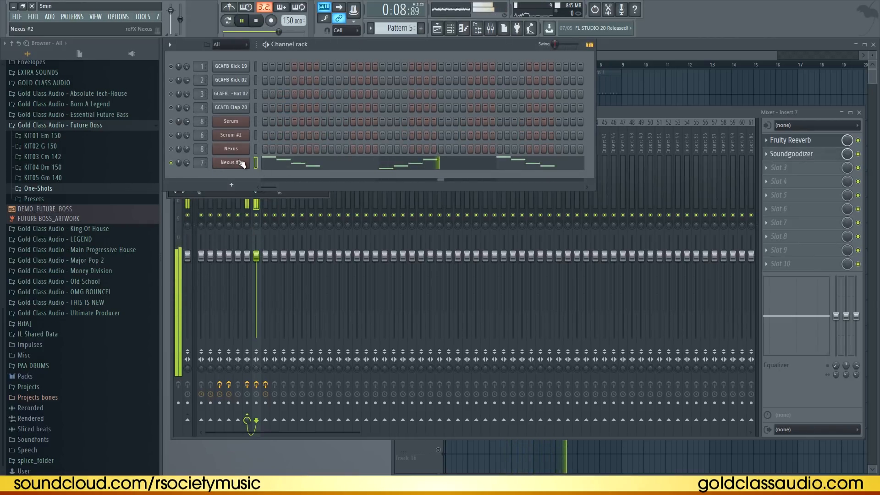
Clone the Nexus #2 channel and load the PL Niburu preset from XP Future Bass in the clone during playback
key("space")
right_click(237, 165)
left_click(275, 234)
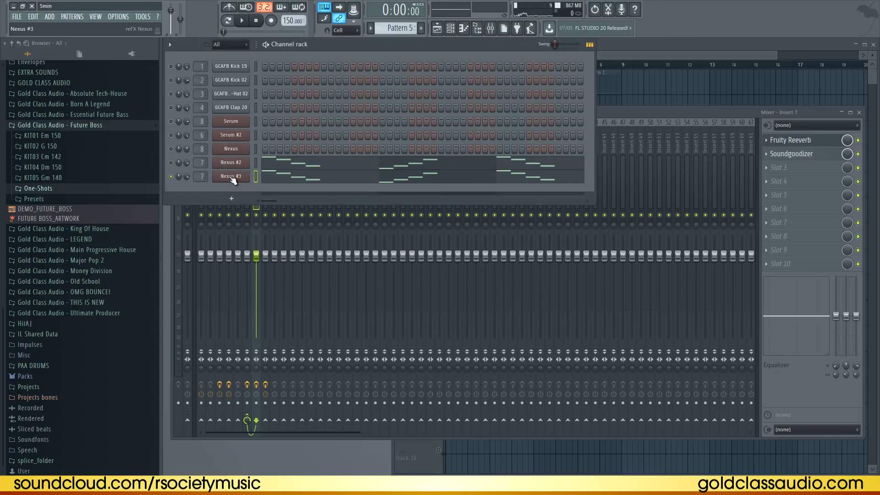
left_click(434, 227)
key("space")
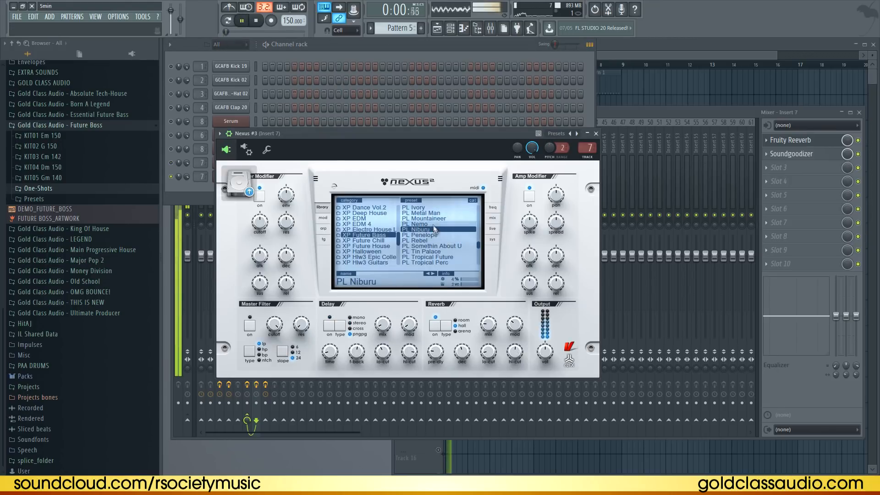
Shift the cloned Nexus notes in Pattern 5 an octave apart from the Nexus #2 melody and bring back all channels
left_click(354, 44)
left_click(320, 174)
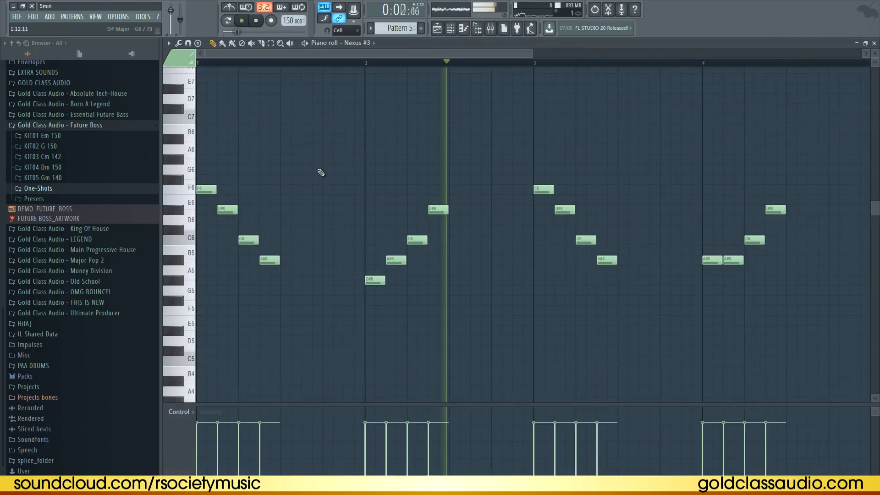
left_click(874, 43)
key("space")
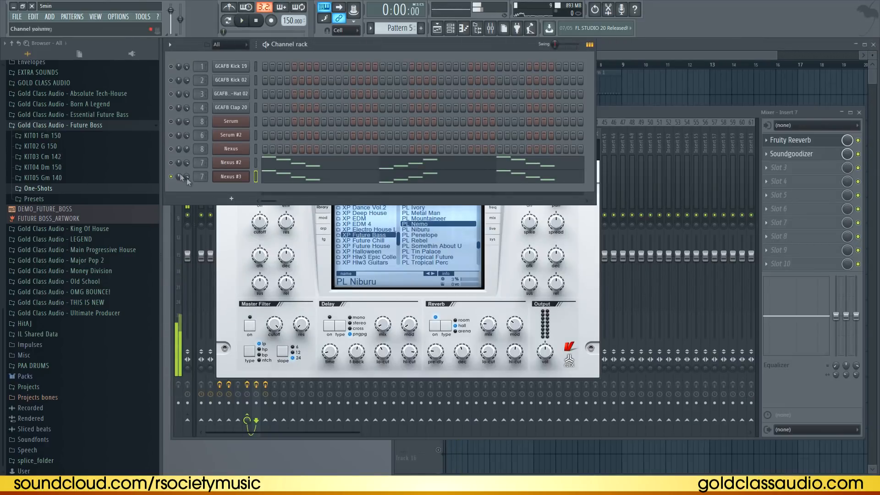
left_click(652, 95)
key("space")
Place the GCAFB Crash 03 one-shot on Track 2 at bars 1 and 5, and open its sample settings
left_click(52, 189)
left_click(55, 209)
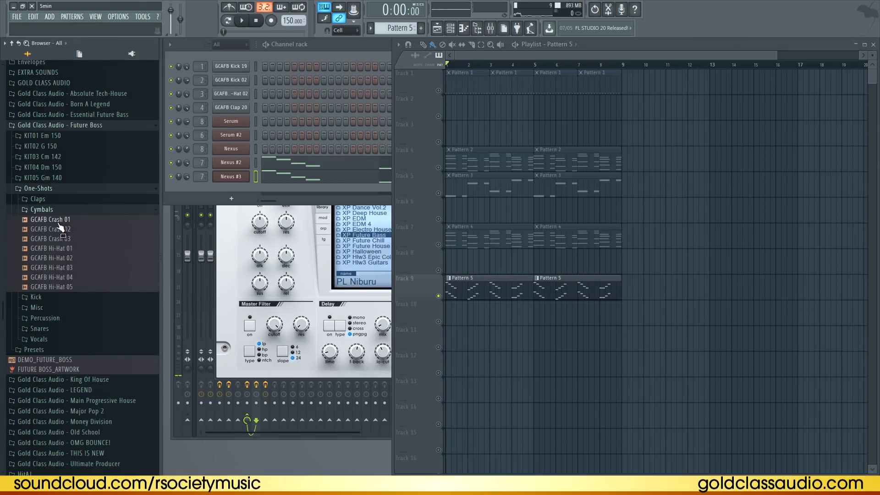
left_click_drag(471, 110, 472, 110)
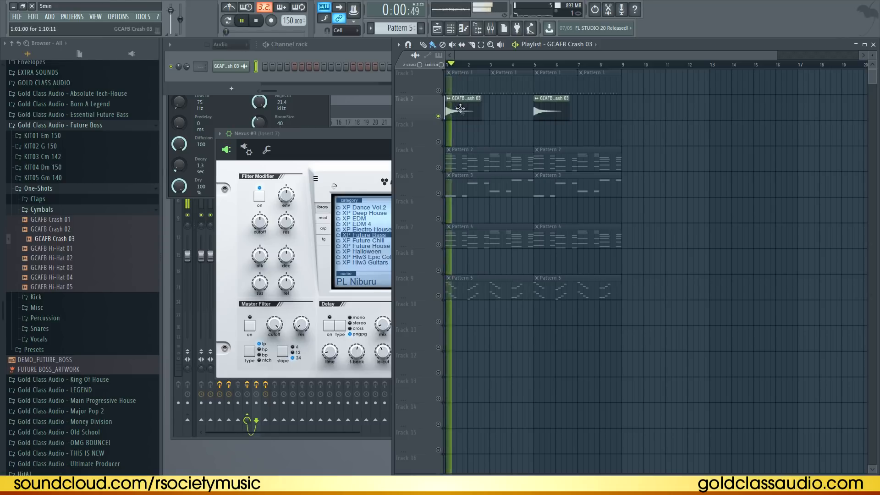
double_click(460, 109)
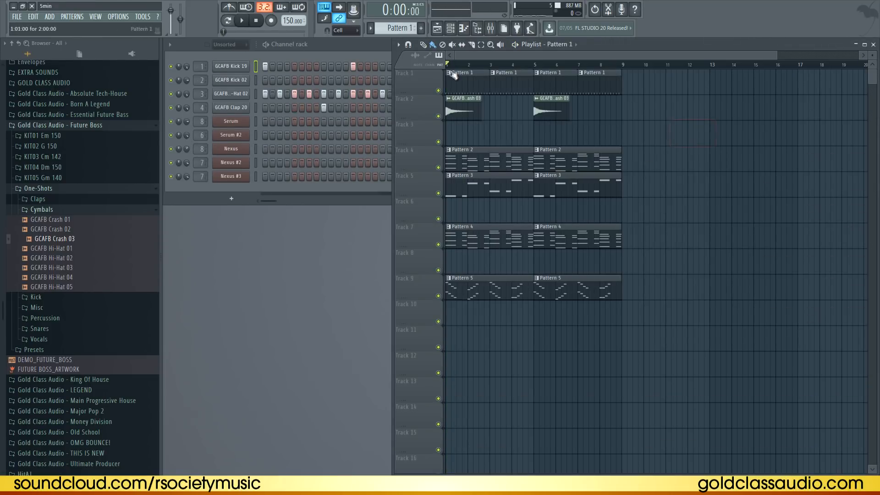
Play the whole arrangement from the start with all playlist tracks on
left_click(491, 30)
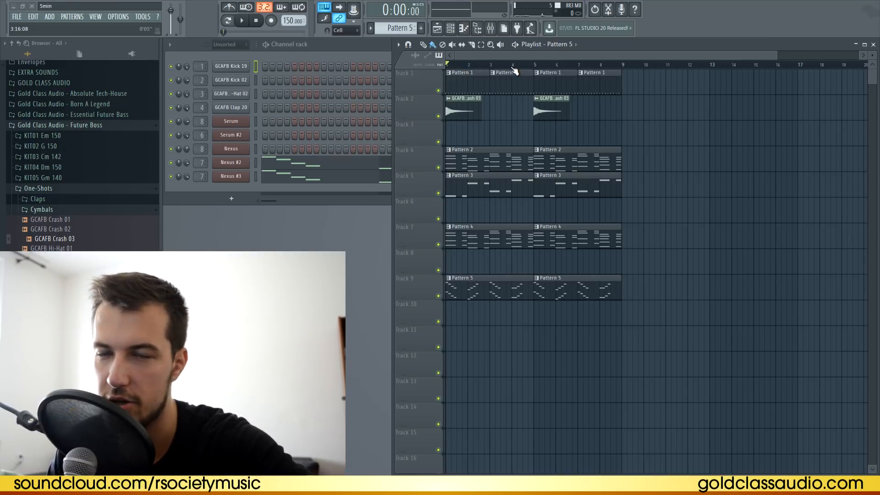
key("space")
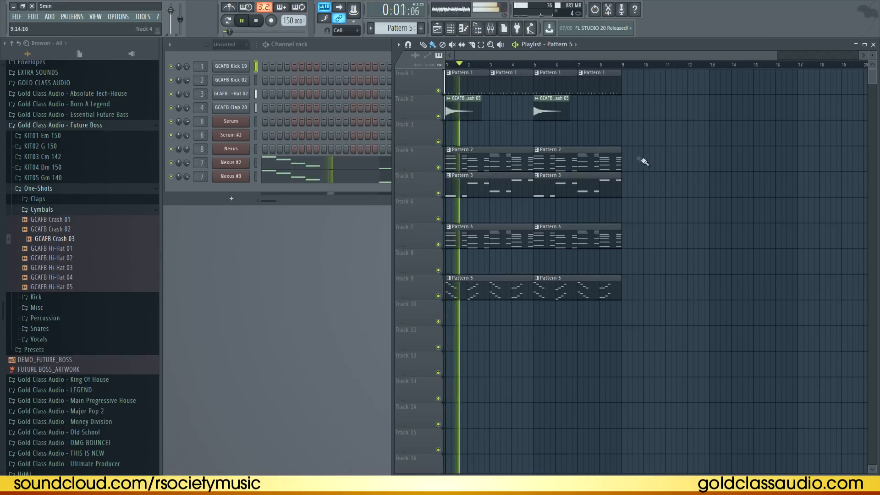